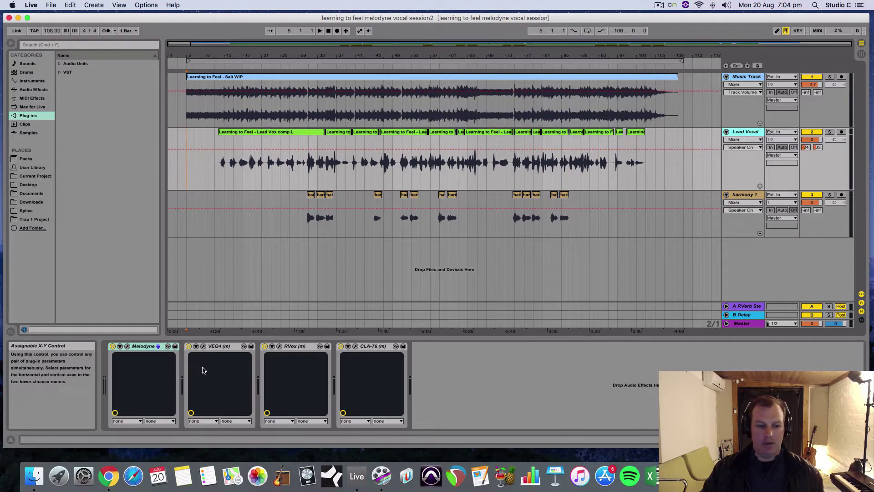
Select all lead vocal notes and change the Scale Editor from E Minor to A Minor.
{"action": "left_click", "coordinate": [128, 347]}
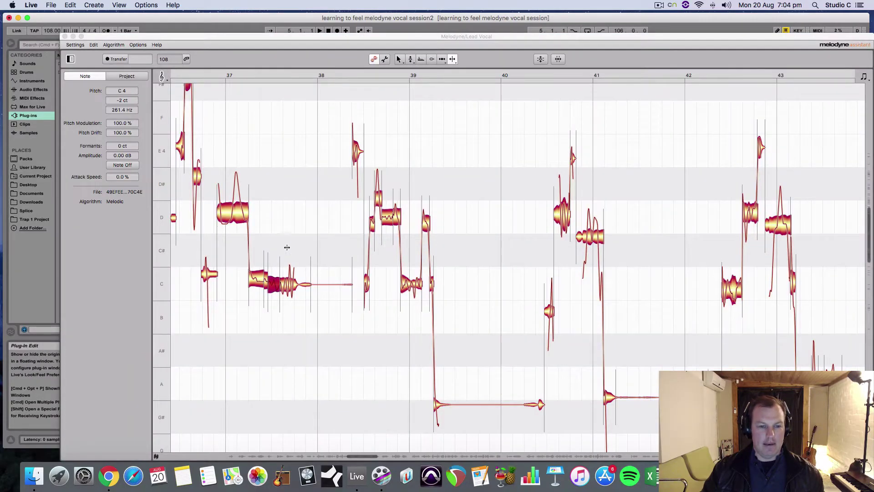
{"action": "left_click", "coordinate": [294, 186]}
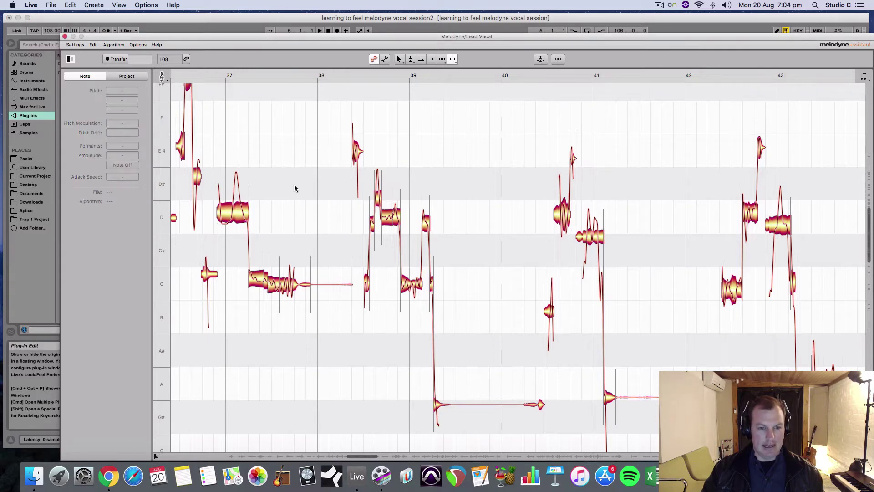
{"action": "key", "text": "super+a"}
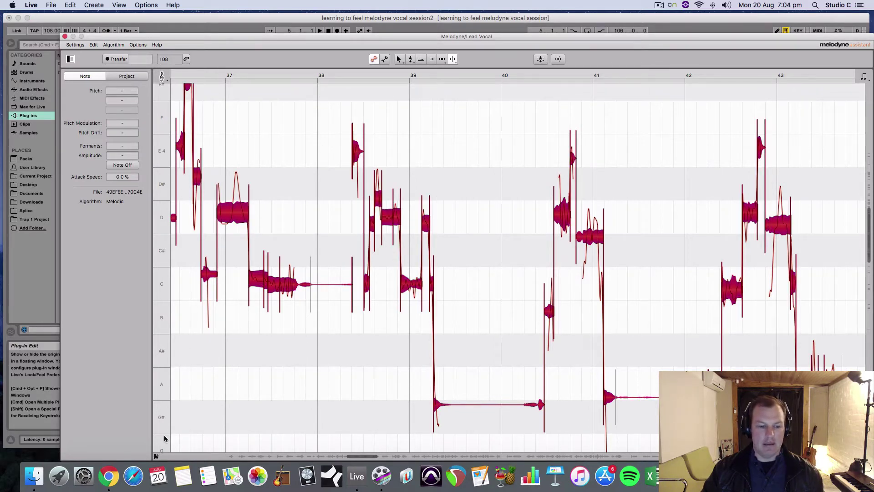
{"action": "left_click", "coordinate": [156, 457]}
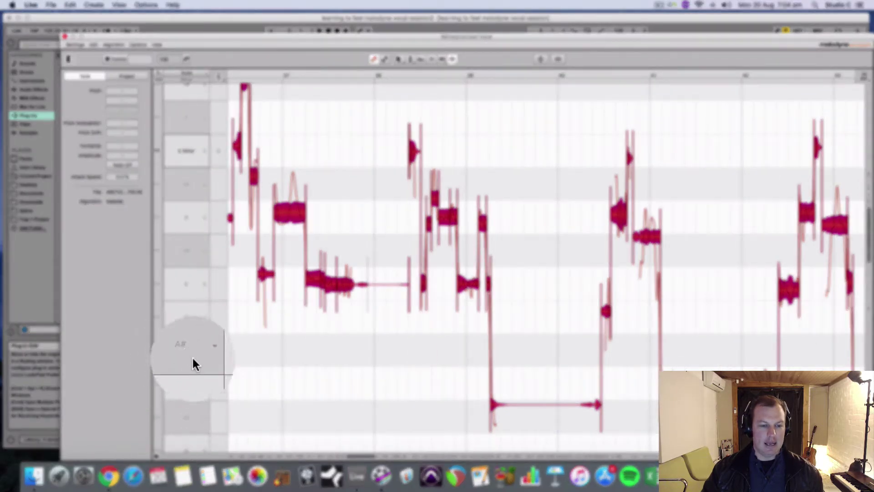
{"action": "left_click", "coordinate": [192, 385]}
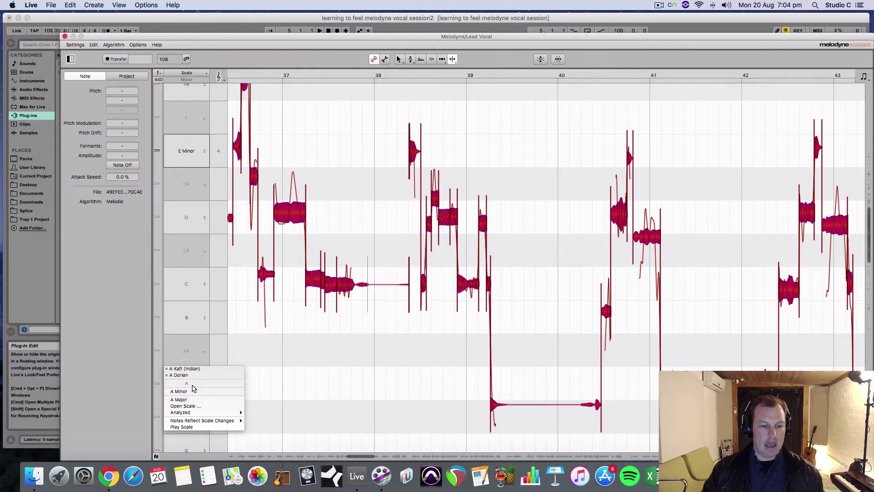
{"action": "left_click", "coordinate": [193, 391]}
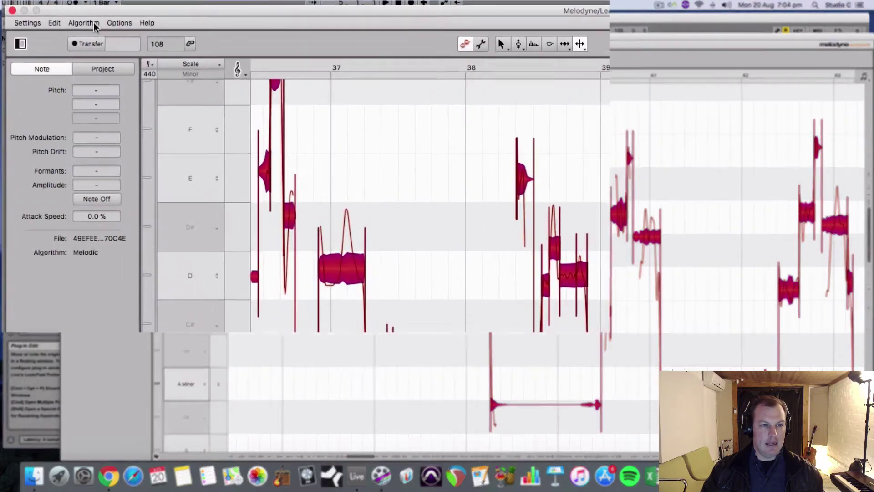
{"action": "left_click", "coordinate": [137, 45]}
Turn on Pitch Grid Scale Snap and snap the selected notes with the Pitch Tool.
{"action": "mouse_move", "coordinate": [180, 71]}
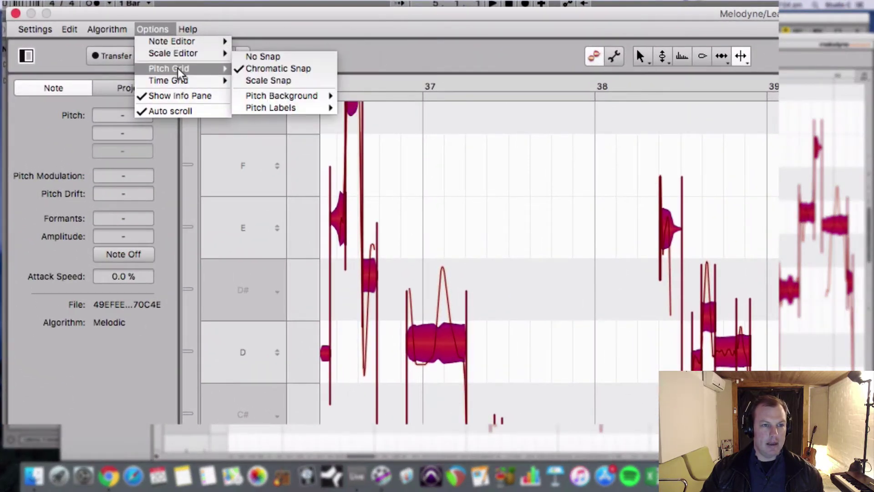
{"action": "left_click", "coordinate": [269, 81]}
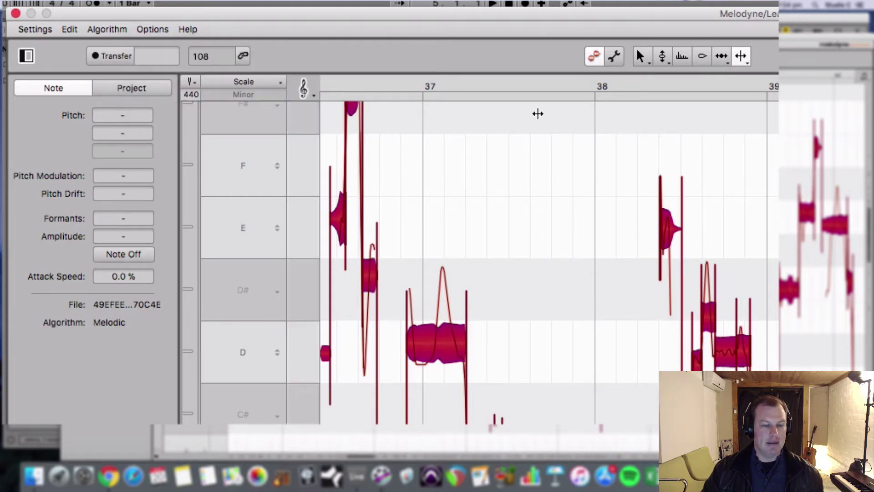
{"action": "right_click", "coordinate": [438, 276]}
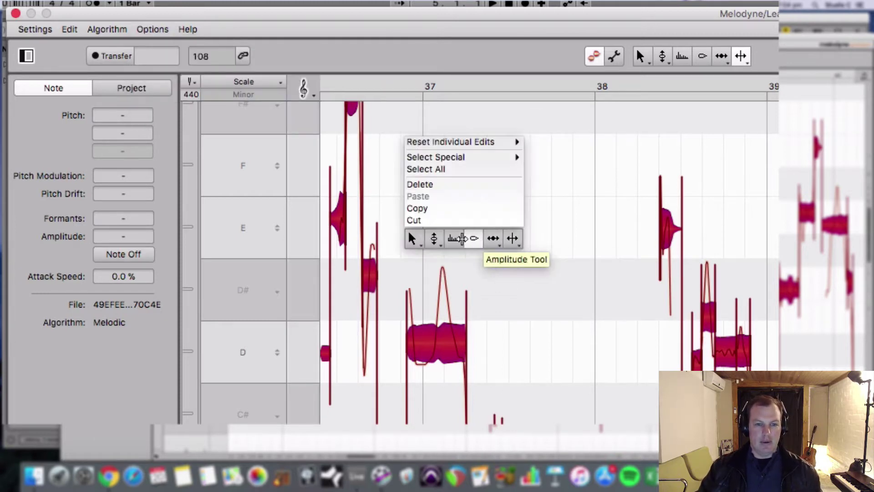
{"action": "left_click", "coordinate": [435, 238]}
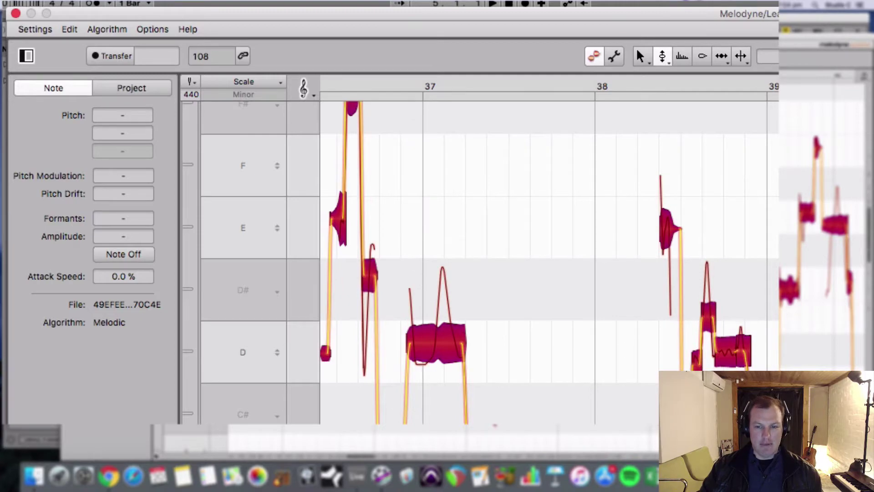
{"action": "left_click", "coordinate": [630, 359]}
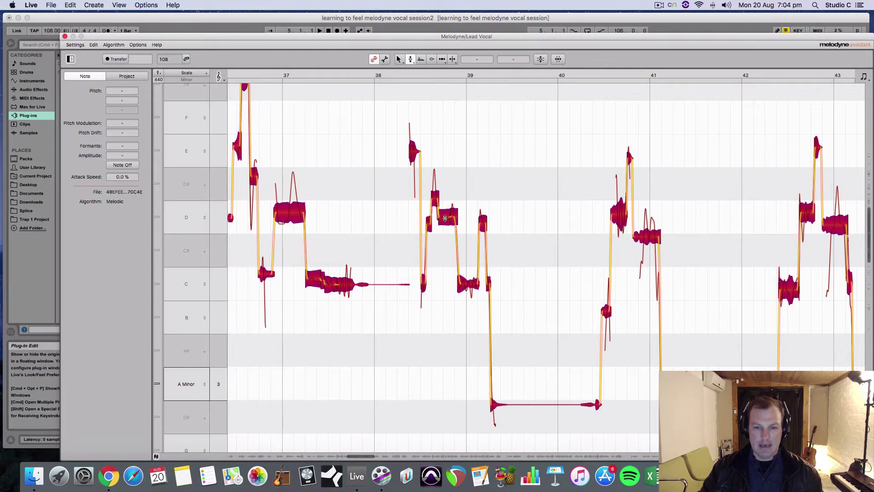
Flatten the notes' pitch modulation and pitch drift to 0%, then return to the Pitch Tool.
{"action": "right_click", "coordinate": [463, 152]}
{"action": "left_click", "coordinate": [463, 152]}
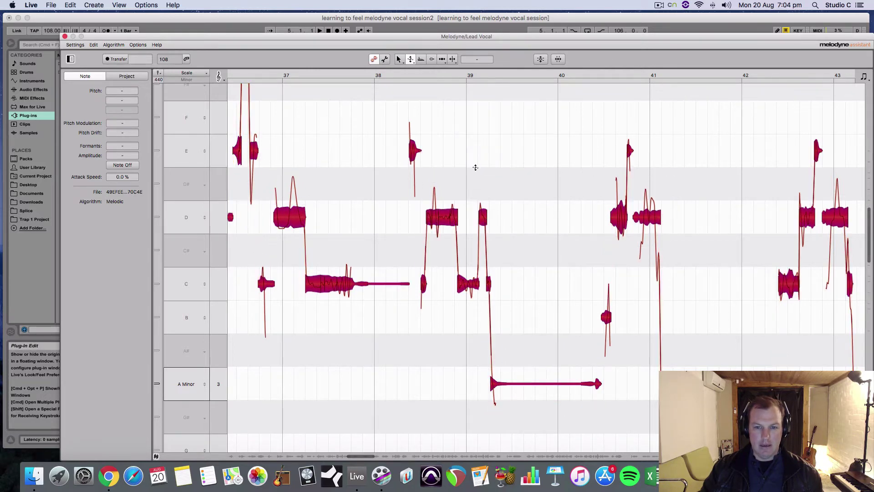
{"action": "left_click", "coordinate": [445, 217]}
{"action": "right_click", "coordinate": [453, 167]}
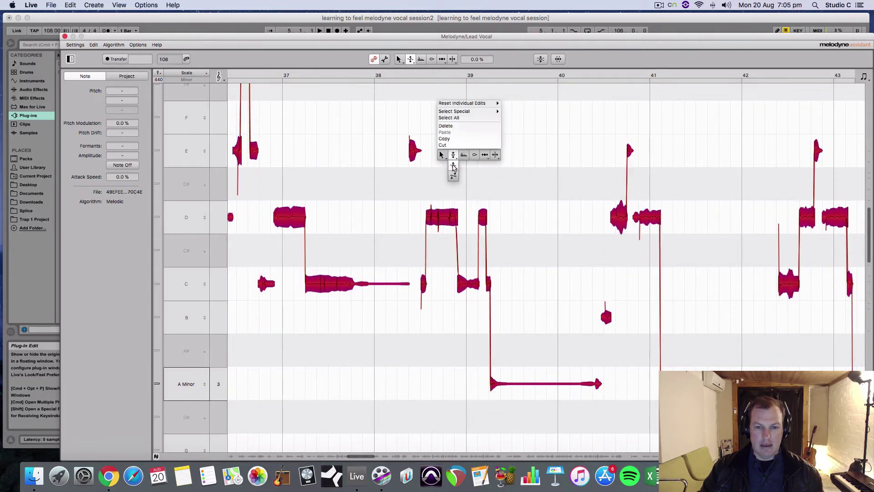
{"action": "left_click", "coordinate": [454, 176]}
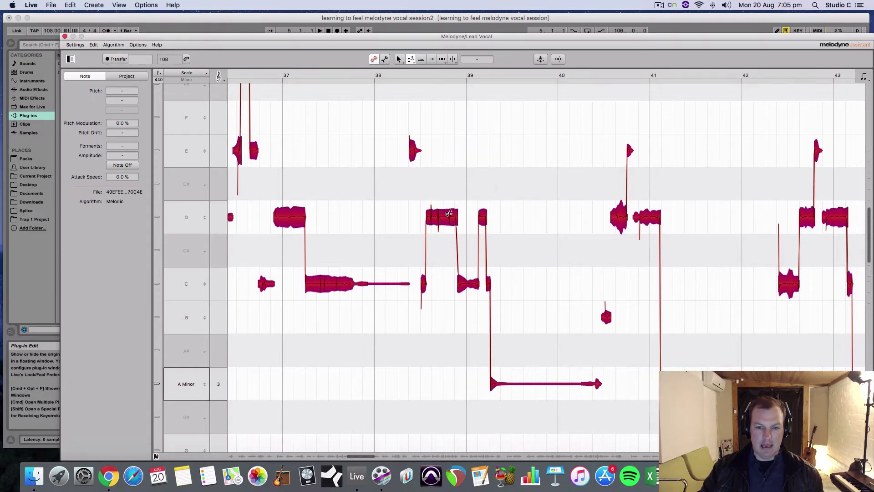
{"action": "right_click", "coordinate": [447, 163]}
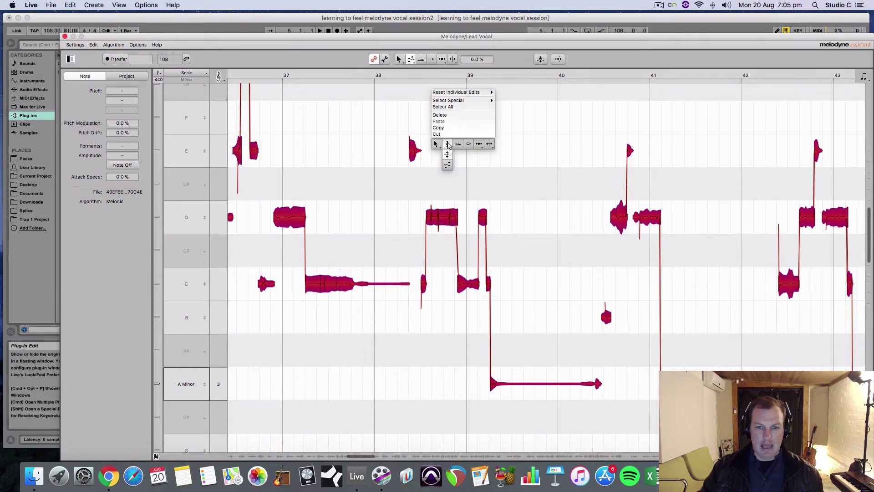
{"action": "left_click", "coordinate": [447, 145]}
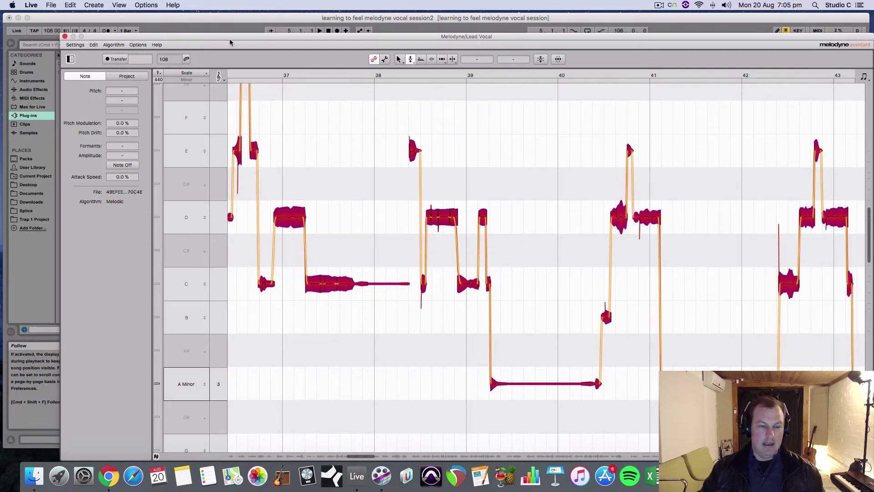
{"action": "left_click_drag", "start_coordinate": [273, 36], "coordinate": [249, 56]}
Play the song back from 11.4.1 in the Lead Vocal.
{"action": "left_click", "coordinate": [217, 178]}
{"action": "key", "text": "space"}
{"action": "scroll", "coordinate": [360, 269], "scroll_direction": "down", "scroll_amount": 3}
{"action": "scroll", "coordinate": [366, 268], "scroll_direction": "up", "scroll_amount": 3}
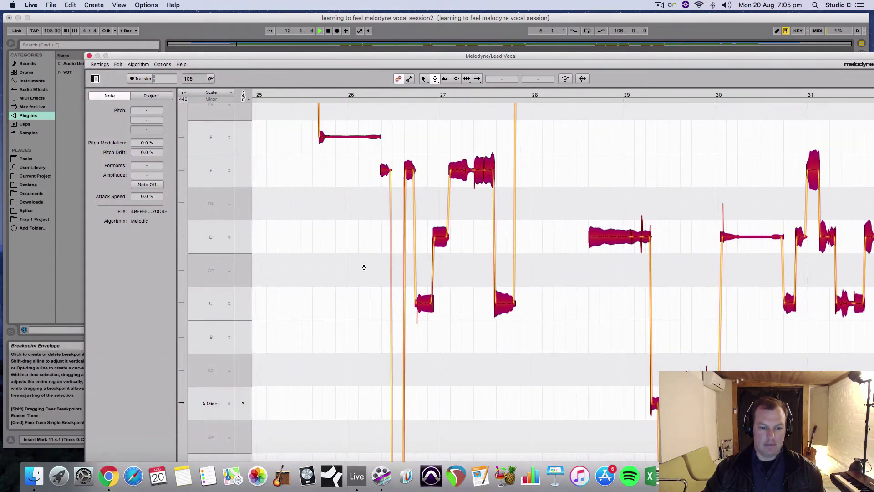
{"action": "left_click_drag", "start_coordinate": [337, 55], "coordinate": [302, 13]}
Scroll and zoom the note view to bars 16–18 to find the long held G.
{"action": "scroll", "coordinate": [315, 319], "scroll_direction": "left", "scroll_amount": 10}
{"action": "scroll", "coordinate": [319, 357], "scroll_direction": "left", "scroll_amount": 15}
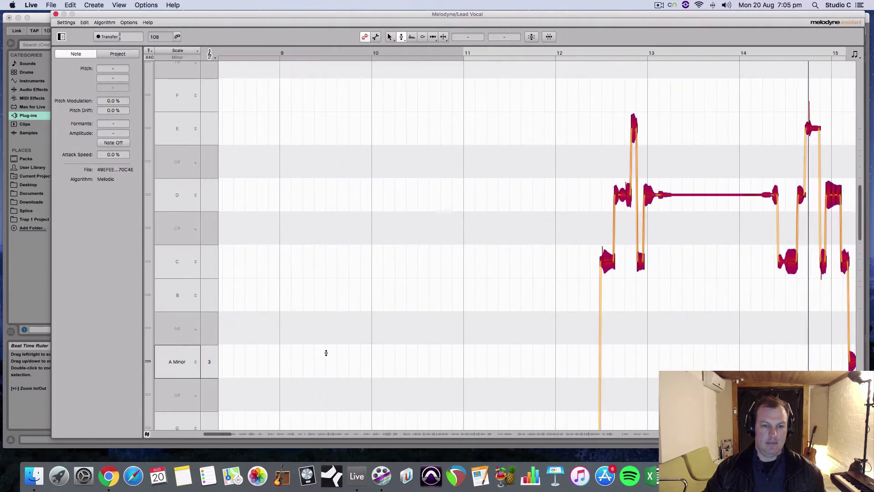
{"action": "scroll", "coordinate": [382, 340], "scroll_direction": "up", "scroll_amount": 5}
{"action": "scroll", "coordinate": [387, 339], "scroll_direction": "right", "scroll_amount": 10}
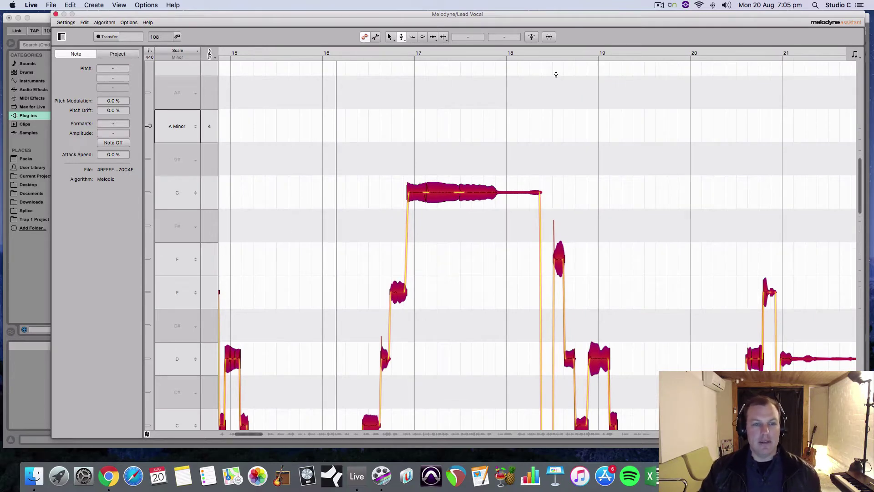
{"action": "left_click_drag", "start_coordinate": [265, 432], "coordinate": [282, 319]}
{"action": "scroll", "coordinate": [460, 299], "scroll_direction": "right", "scroll_amount": 5}
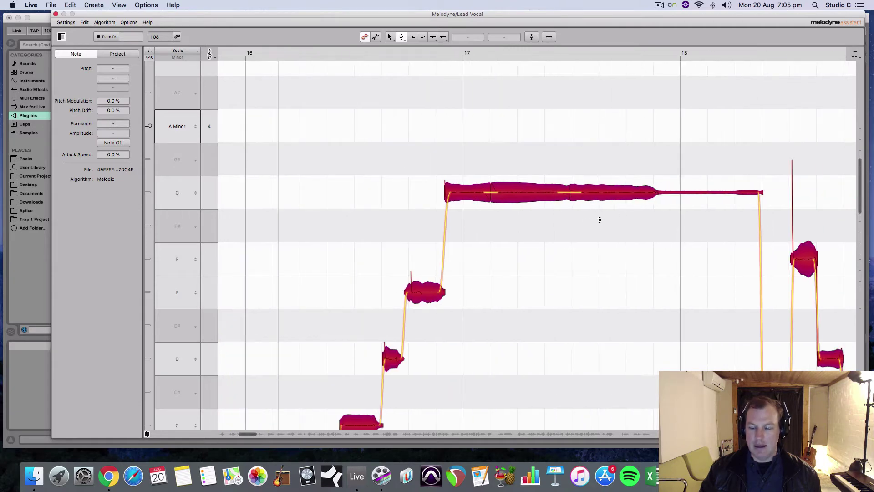
{"action": "scroll", "coordinate": [585, 223], "scroll_direction": "right", "scroll_amount": 2}
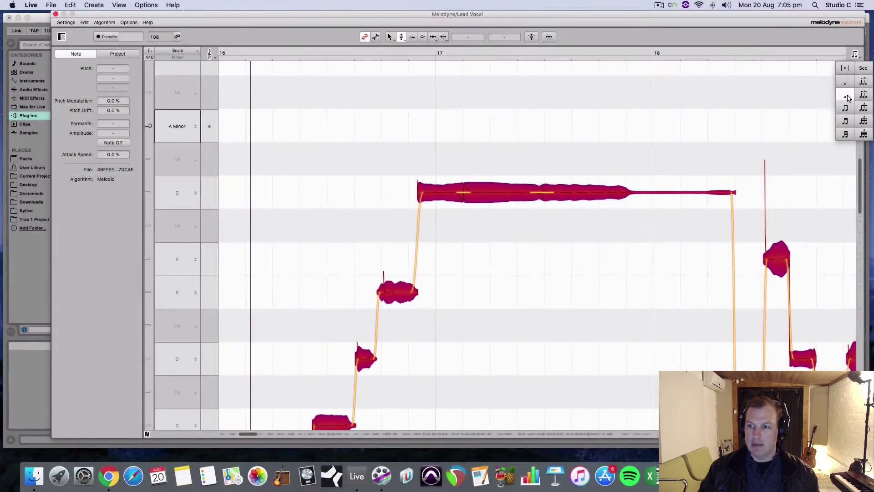
Cut the long held G near bar 17 into a row of short pieces with the Note Separation tool.
{"action": "right_click", "coordinate": [588, 123]}
{"action": "mouse_move", "coordinate": [642, 126]}
{"action": "left_click", "coordinate": [659, 144]}
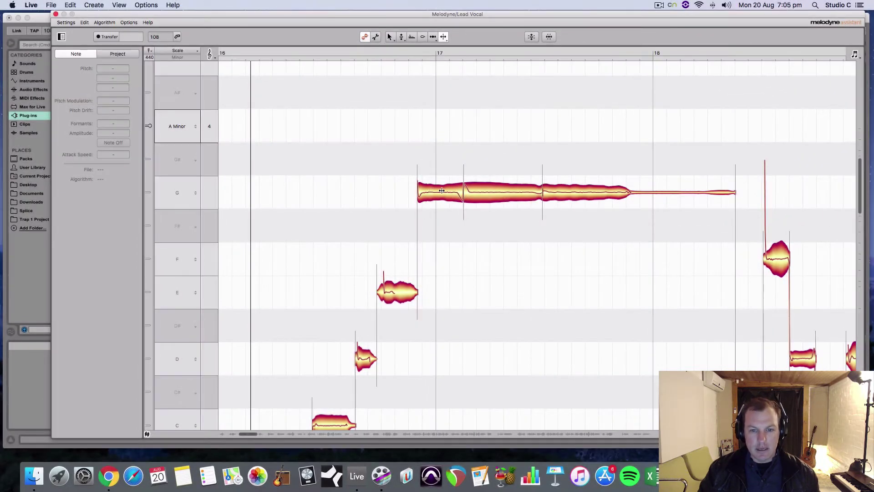
{"action": "left_click", "coordinate": [436, 190]}
{"action": "left_click", "coordinate": [449, 188]}
{"action": "left_click", "coordinate": [476, 189]}
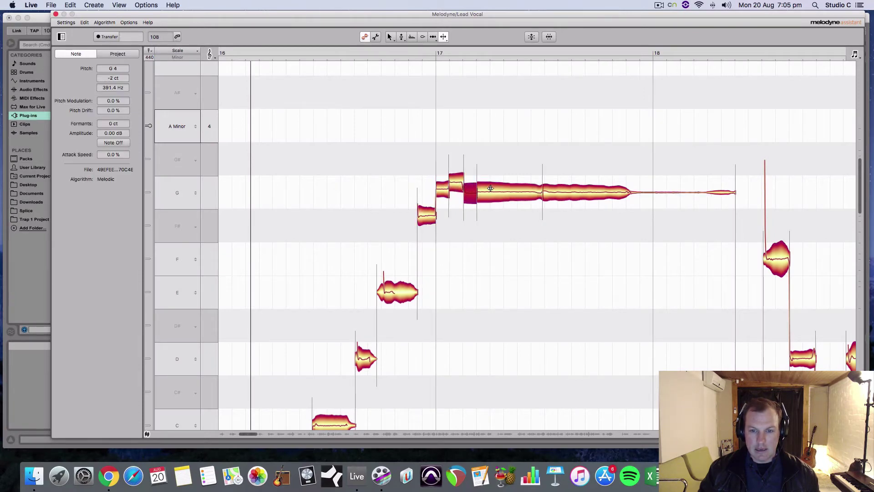
{"action": "left_click", "coordinate": [490, 188]}
{"action": "left_click", "coordinate": [503, 187]}
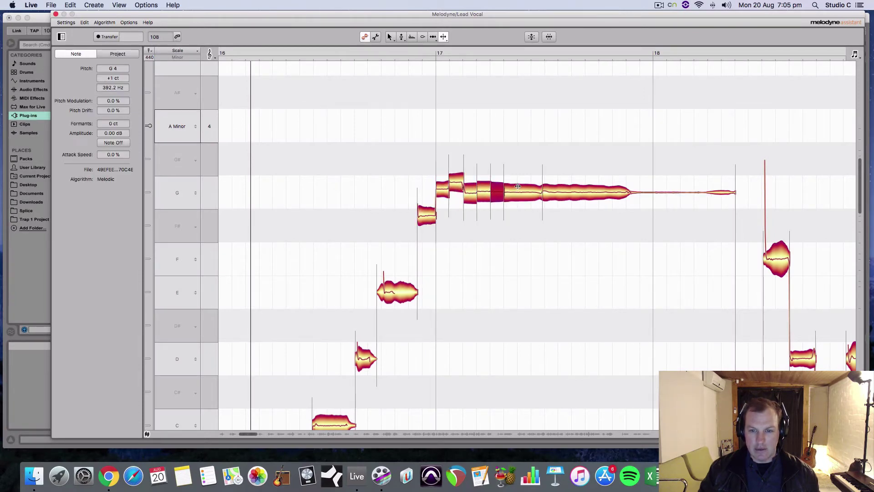
{"action": "left_click", "coordinate": [518, 187]}
{"action": "left_click", "coordinate": [531, 187]}
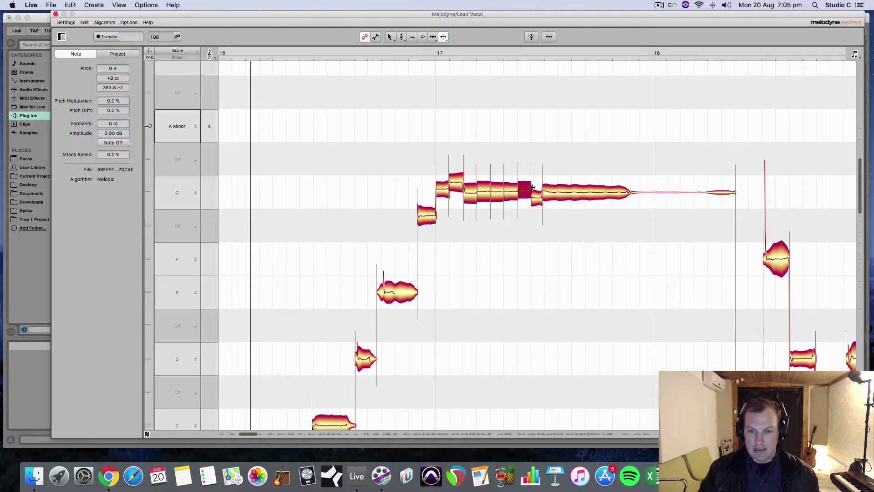
{"action": "double_click", "coordinate": [558, 187]}
{"action": "double_click", "coordinate": [572, 187]}
{"action": "double_click", "coordinate": [585, 188]}
{"action": "double_click", "coordinate": [600, 188]}
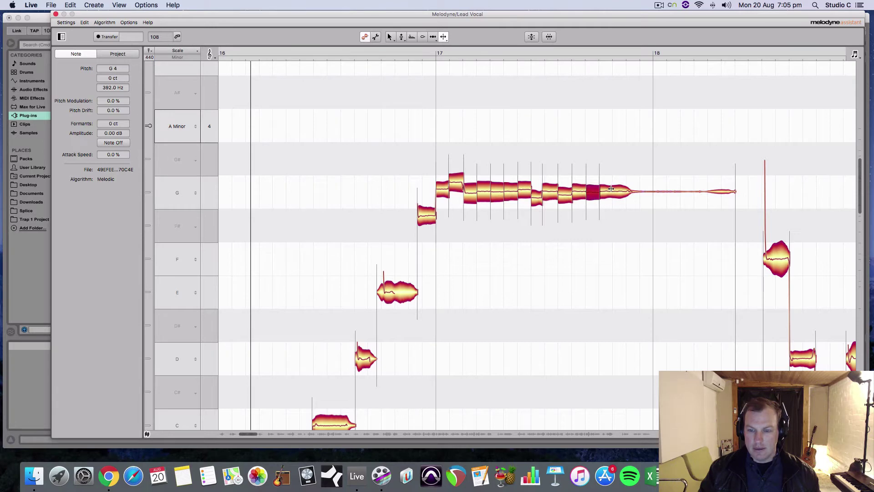
{"action": "double_click", "coordinate": [613, 188]}
Select all the chopped pieces on the G line with the Formant Tool.
{"action": "left_click", "coordinate": [617, 222]}
{"action": "right_click", "coordinate": [596, 226]}
{"action": "left_click", "coordinate": [595, 226]}
{"action": "left_click_drag", "start_coordinate": [634, 225], "coordinate": [453, 166]}
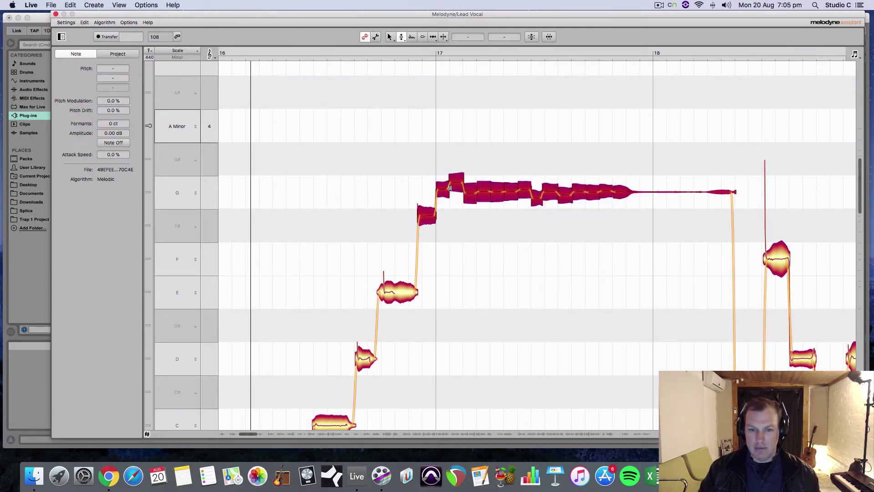
Select the chopped G with the Time Tool and move its start earlier.
{"action": "left_click", "coordinate": [504, 227]}
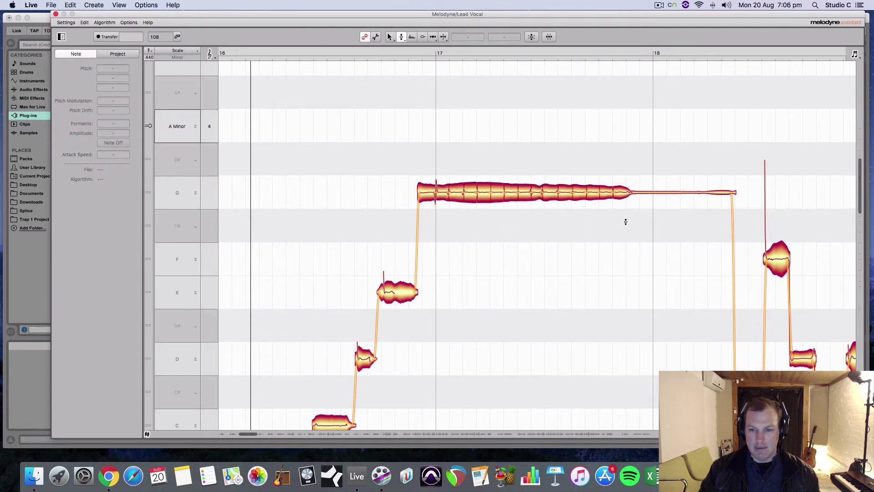
{"action": "right_click", "coordinate": [612, 217]}
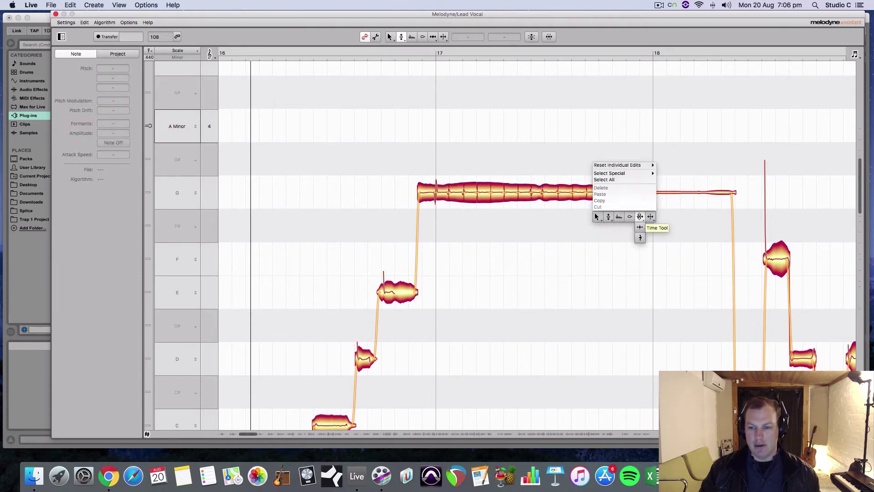
{"action": "left_click", "coordinate": [641, 216]}
{"action": "left_click_drag", "start_coordinate": [640, 218], "coordinate": [447, 190]}
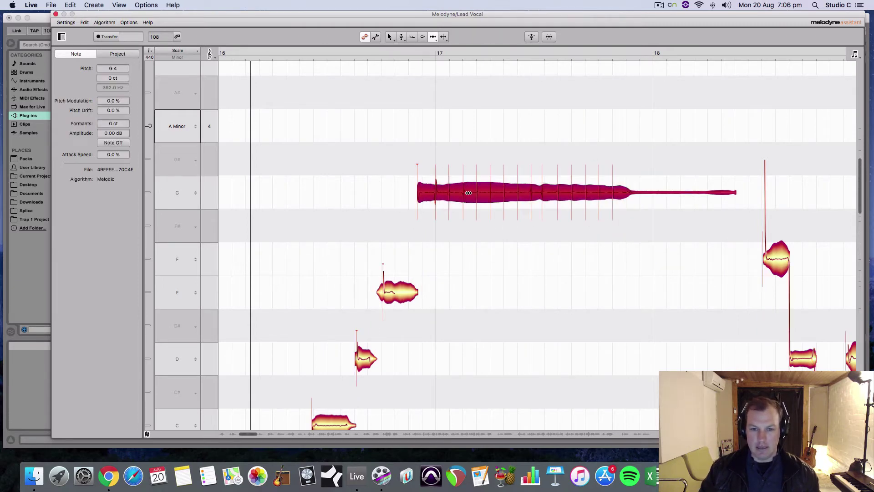
{"action": "left_click", "coordinate": [507, 250]}
With the Pitch Tool, raise the first chopped pieces to A, B, C and D.
{"action": "right_click", "coordinate": [505, 253]}
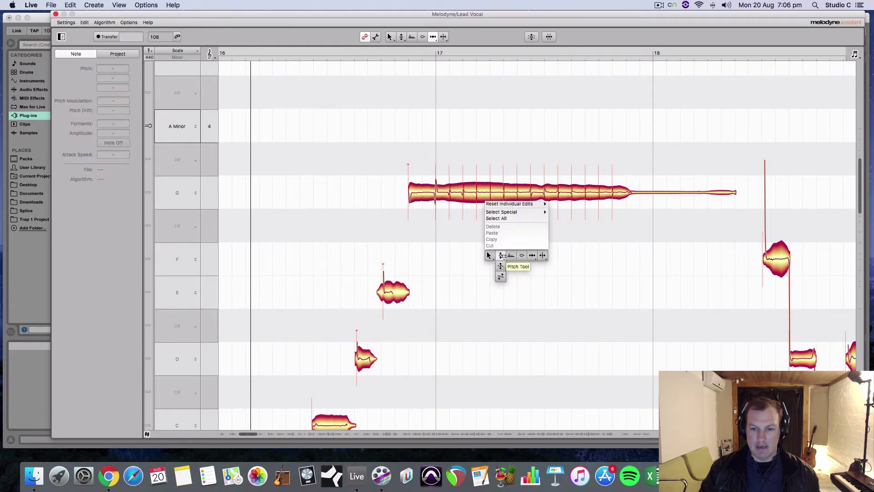
{"action": "left_click", "coordinate": [501, 256]}
{"action": "left_click_drag", "start_coordinate": [442, 197], "coordinate": [455, 116]}
{"action": "scroll", "coordinate": [453, 141], "scroll_direction": "up", "scroll_amount": 5}
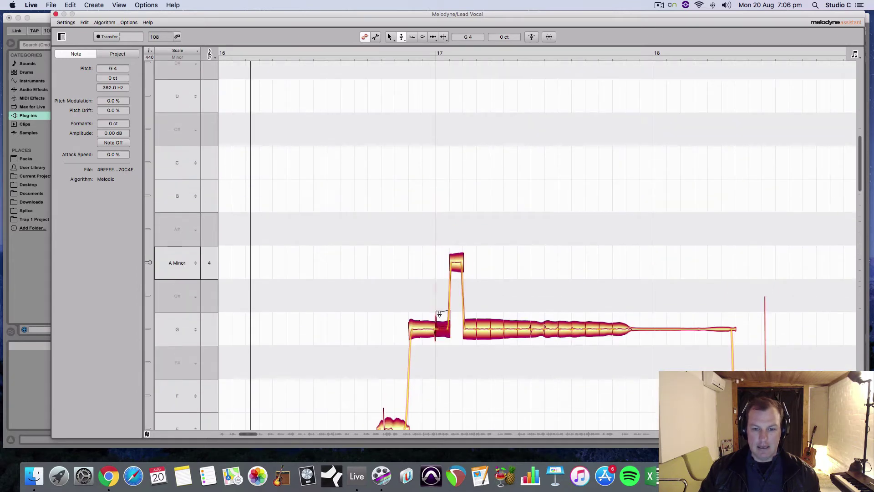
{"action": "left_click_drag", "start_coordinate": [455, 263], "coordinate": [456, 196]}
{"action": "left_click_drag", "start_coordinate": [469, 328], "coordinate": [467, 161]}
{"action": "left_click_drag", "start_coordinate": [480, 331], "coordinate": [485, 110]}
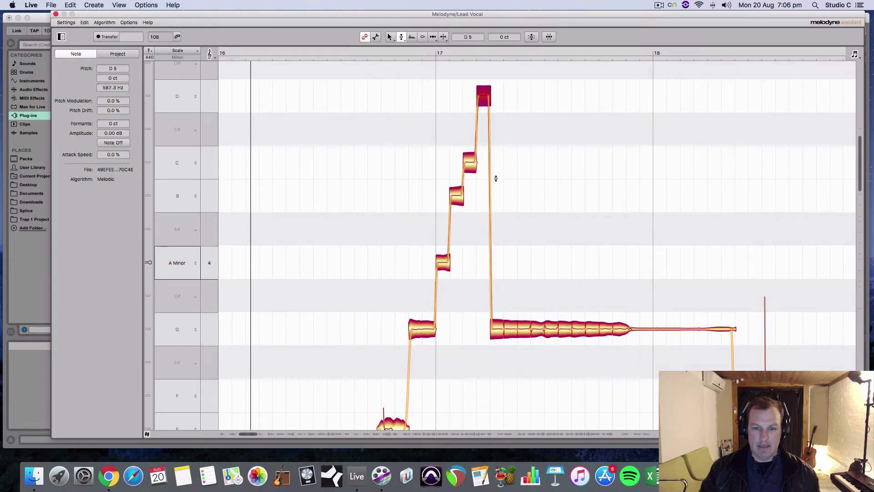
{"action": "scroll", "coordinate": [496, 178], "scroll_direction": "up", "scroll_amount": 5}
{"action": "scroll", "coordinate": [490, 319], "scroll_direction": "down", "scroll_amount": 3}
{"action": "scroll", "coordinate": [510, 334], "scroll_direction": "left", "scroll_amount": 2}
Set the remaining pieces to E, D, C, E, E, D, F, D, ending on a held E.
{"action": "left_click", "coordinate": [524, 364]}
{"action": "left_click_drag", "start_coordinate": [524, 364], "coordinate": [514, 97]}
{"action": "left_click_drag", "start_coordinate": [535, 366], "coordinate": [542, 157]}
{"action": "left_click_drag", "start_coordinate": [551, 383], "coordinate": [559, 219]}
{"action": "left_click_drag", "start_coordinate": [566, 387], "coordinate": [572, 88]}
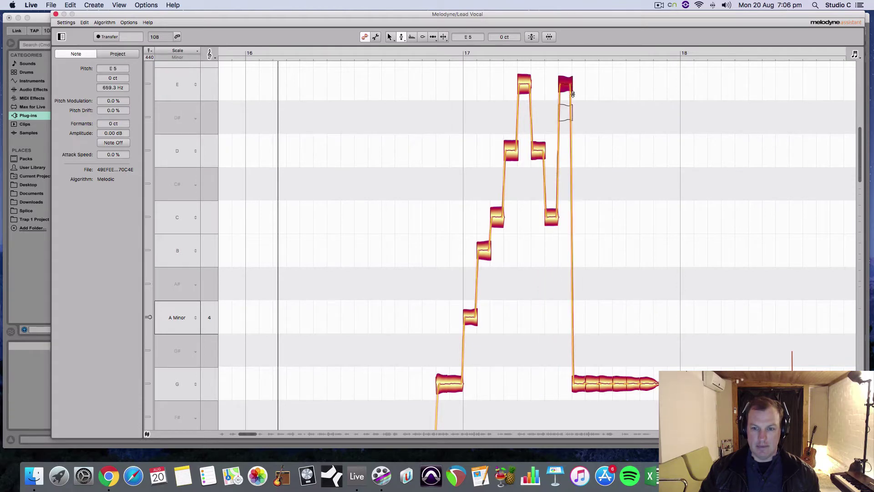
{"action": "left_click_drag", "start_coordinate": [589, 378], "coordinate": [582, 62]}
{"action": "left_click_drag", "start_coordinate": [600, 380], "coordinate": [585, 154]}
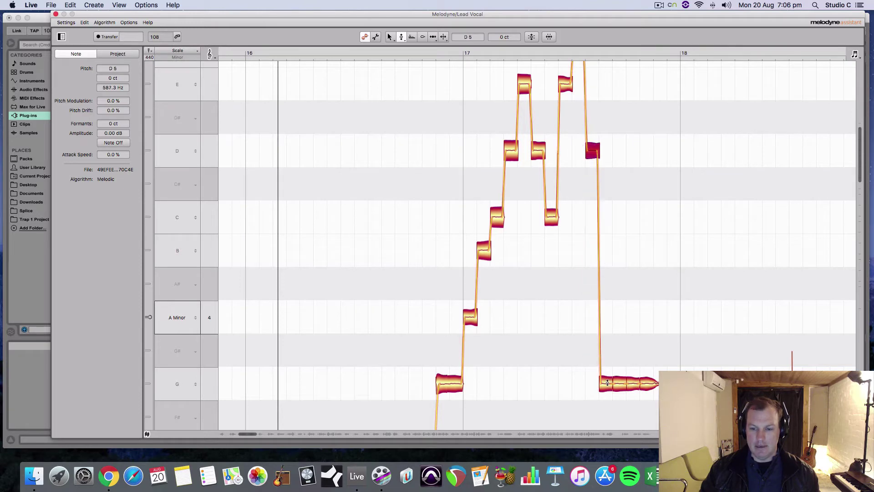
{"action": "left_click_drag", "start_coordinate": [608, 385], "coordinate": [602, 62]}
{"action": "left_click_drag", "start_coordinate": [620, 381], "coordinate": [620, 152]}
{"action": "left_click_drag", "start_coordinate": [634, 387], "coordinate": [642, 118]}
{"action": "left_click_drag", "start_coordinate": [653, 393], "coordinate": [652, 111]}
{"action": "double_click", "coordinate": [455, 18]}
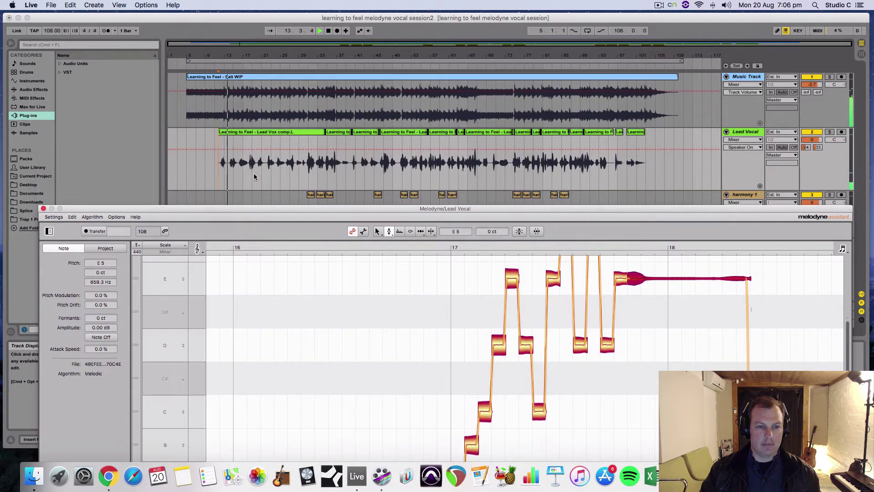
Enlarge the Melodyne editor and raise the run's two top F notes up to G.
{"action": "left_click", "coordinate": [253, 173]}
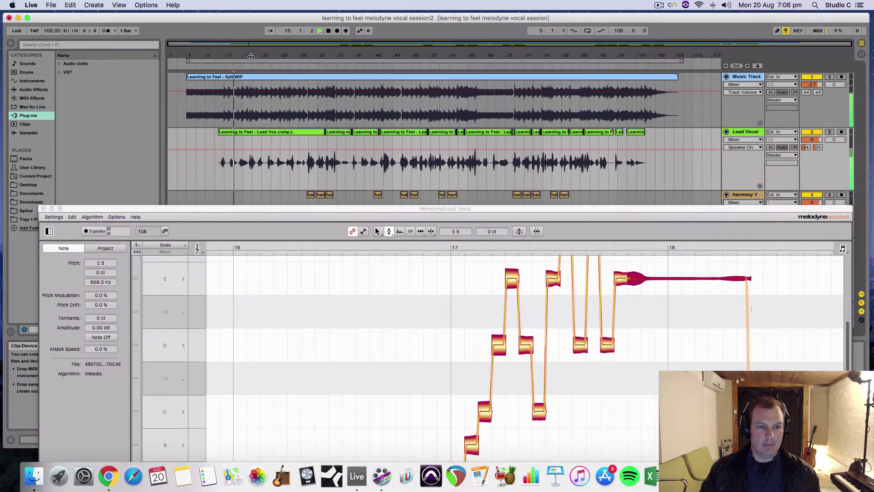
{"action": "key", "text": "plus"}
{"action": "key", "text": "plus"}
{"action": "key", "text": "plus"}
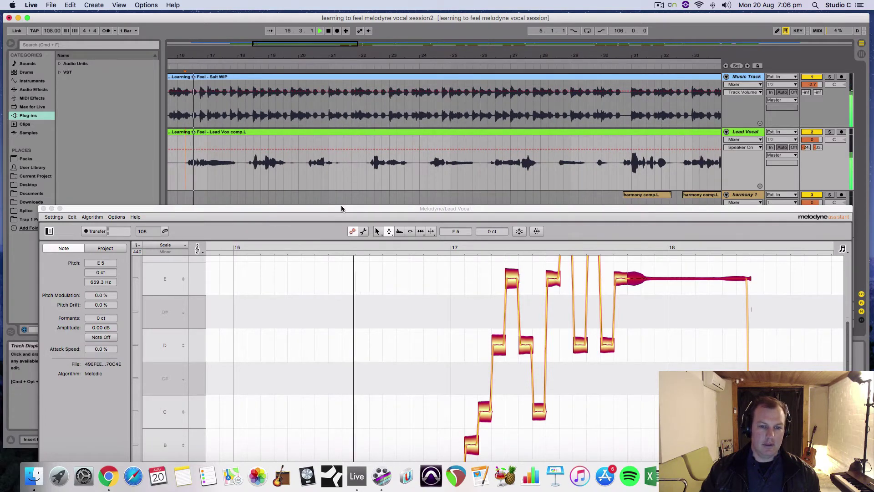
{"action": "double_click", "coordinate": [340, 208]}
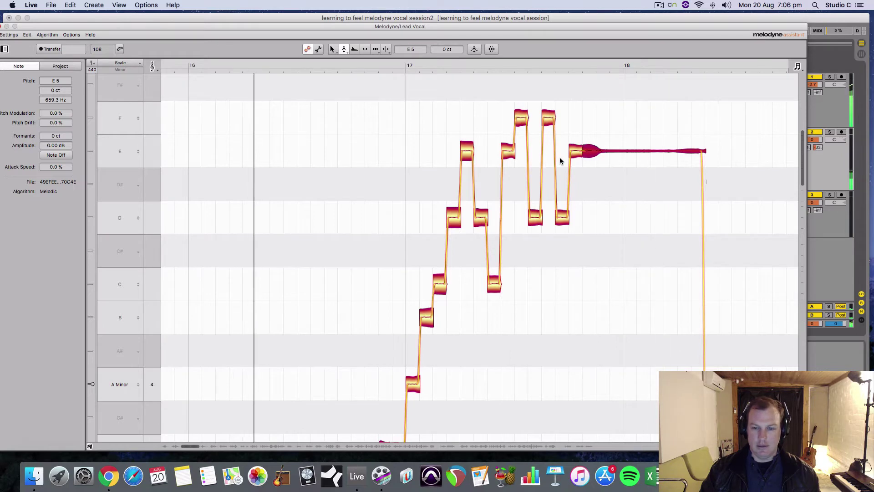
{"action": "left_click", "coordinate": [521, 104]}
{"action": "key", "text": "Up"}
{"action": "left_click", "coordinate": [548, 117]}
{"action": "key", "text": "Up"}
Lift a D note up to F and drop the long held E down to D.
{"action": "left_click_drag", "start_coordinate": [562, 217], "coordinate": [560, 121]}
{"action": "scroll", "coordinate": [578, 200], "scroll_direction": "up", "scroll_amount": 3}
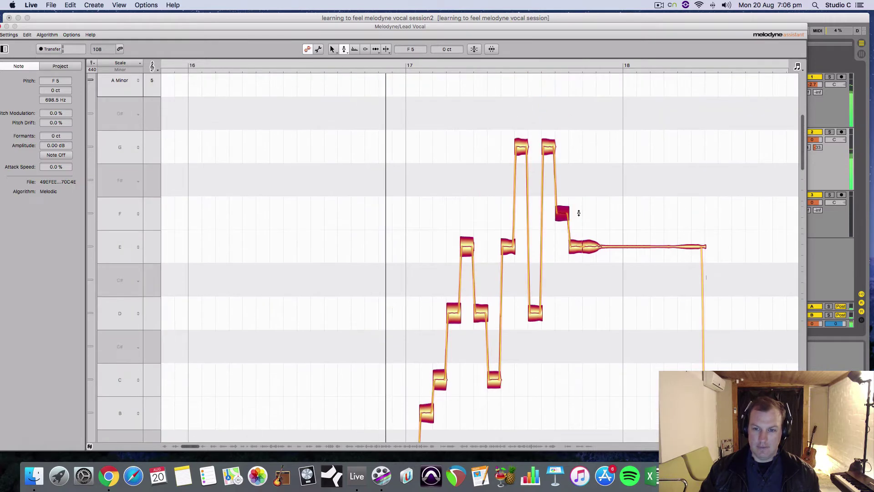
{"action": "left_click_drag", "start_coordinate": [592, 243], "coordinate": [594, 302]}
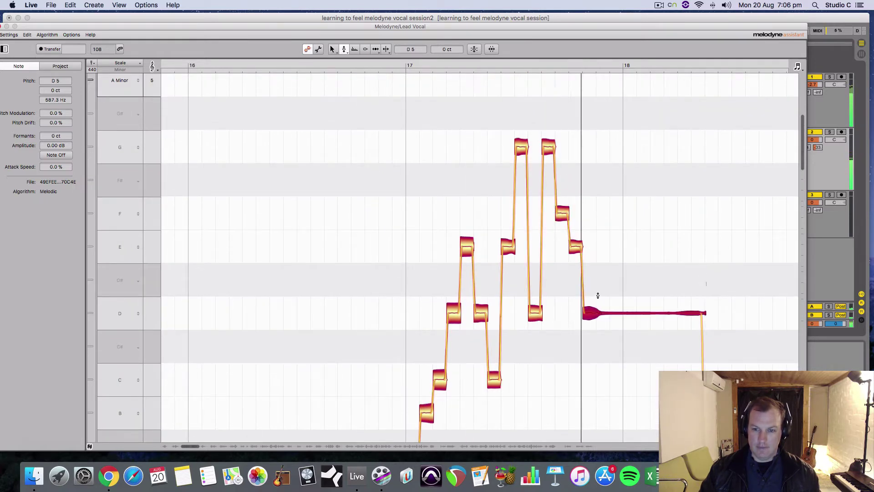
{"action": "left_click_drag", "start_coordinate": [80, 30], "coordinate": [190, 17]}
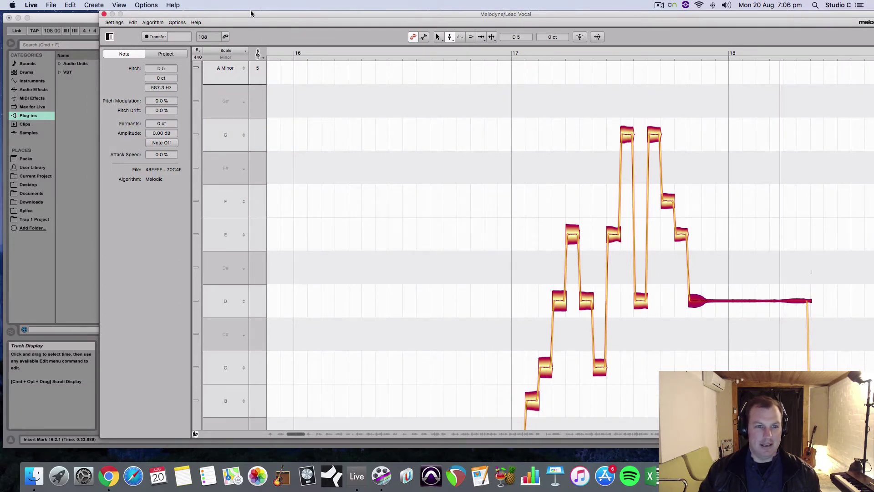
{"action": "left_click_drag", "start_coordinate": [117, 18], "coordinate": [90, 27]}
Raise the Lead Vocal's reverb and delay sends A and B to -16/-14 dB and audition them.
{"action": "left_click", "coordinate": [76, 23]}
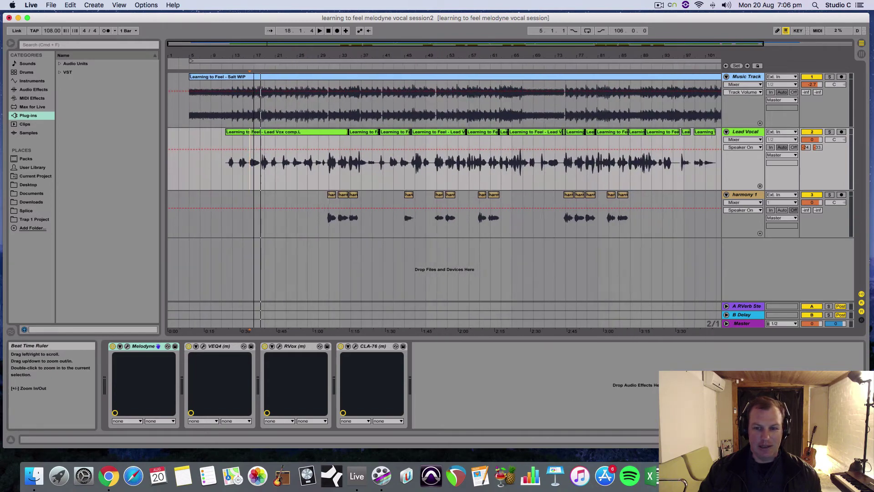
{"action": "left_click", "coordinate": [217, 174]}
{"action": "left_click", "coordinate": [203, 346]}
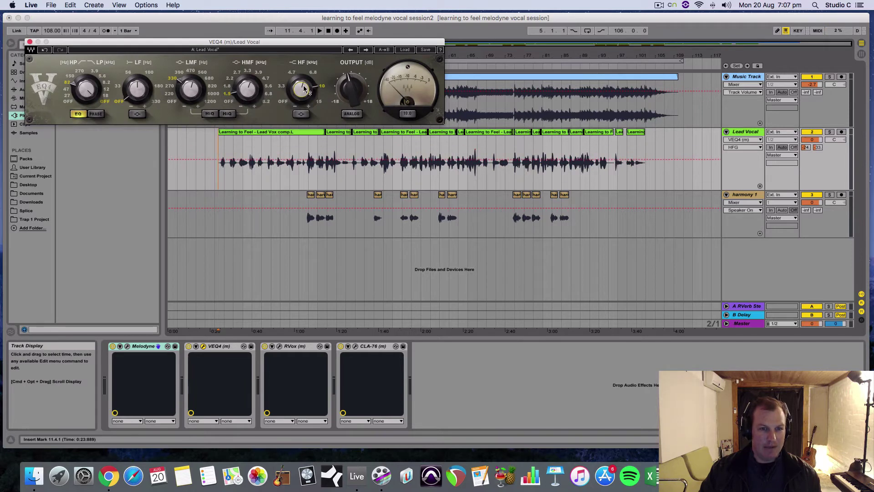
{"action": "left_click", "coordinate": [30, 42]}
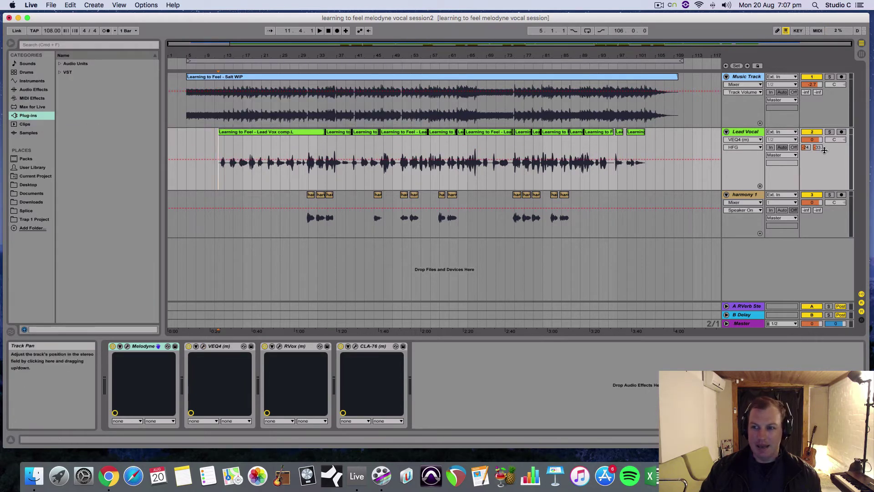
{"action": "mouse_move", "coordinate": [818, 147]}
{"action": "left_mouse_down"}
{"action": "mouse_move", "coordinate": [818, 136]}
{"action": "mouse_move", "coordinate": [806, 141]}
{"action": "left_mouse_up"}
{"action": "key", "text": "space"}
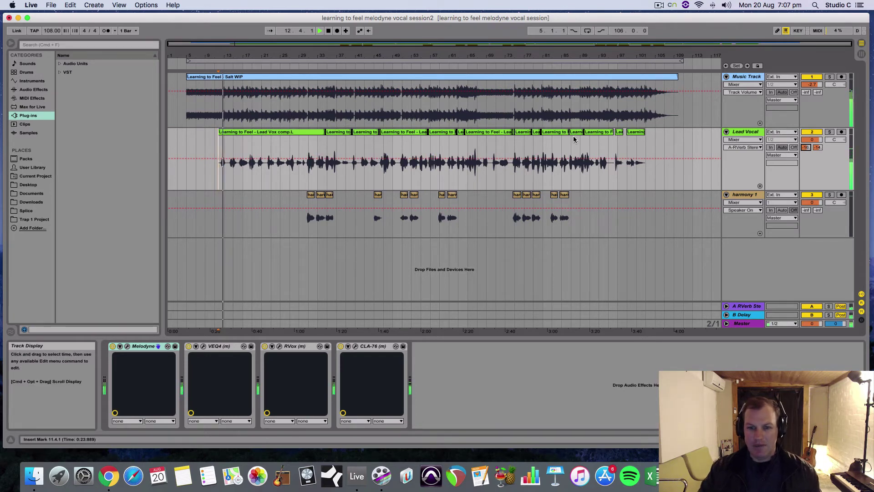
{"action": "key", "text": "space"}
Adjust the CLA-76 output and nudge its input up slightly, auditioning the compressor.
{"action": "left_click", "coordinate": [745, 132]}
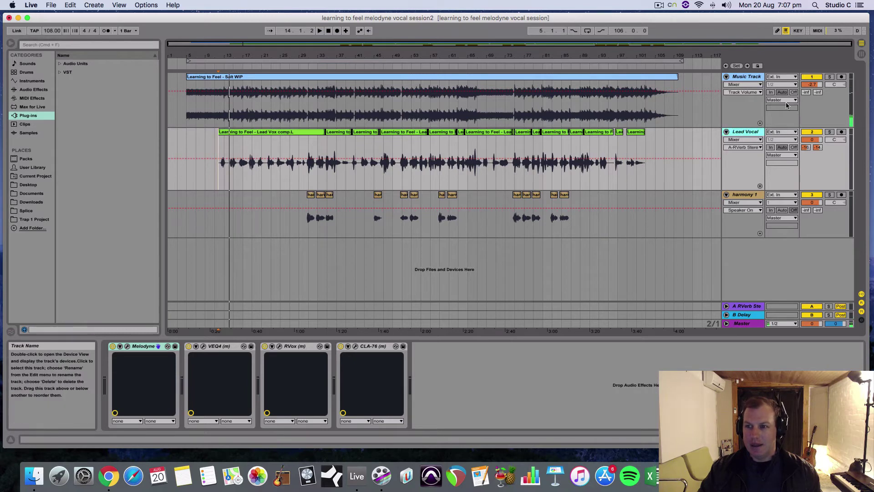
{"action": "left_click", "coordinate": [356, 347]}
{"action": "left_click_drag", "start_coordinate": [191, 124], "coordinate": [185, 126]}
{"action": "left_click_drag", "start_coordinate": [123, 122], "coordinate": [125, 127]}
{"action": "key", "text": "space"}
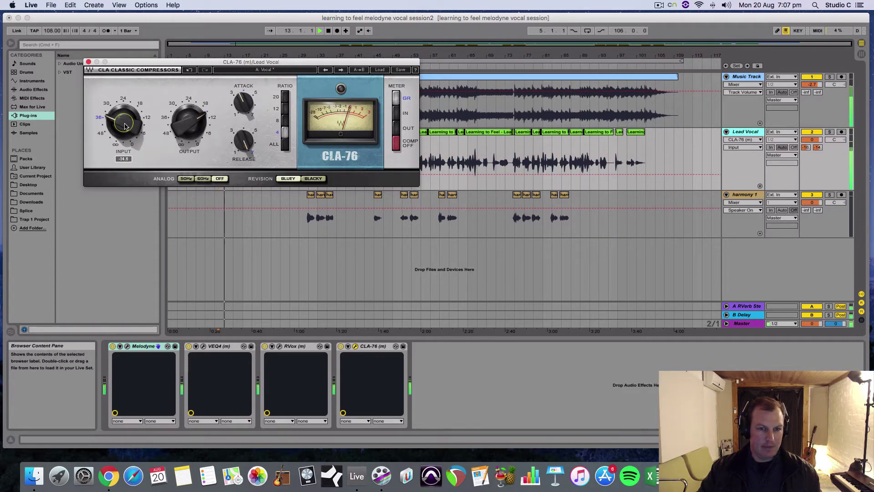
{"action": "key", "text": "space"}
{"action": "left_click", "coordinate": [89, 62]}
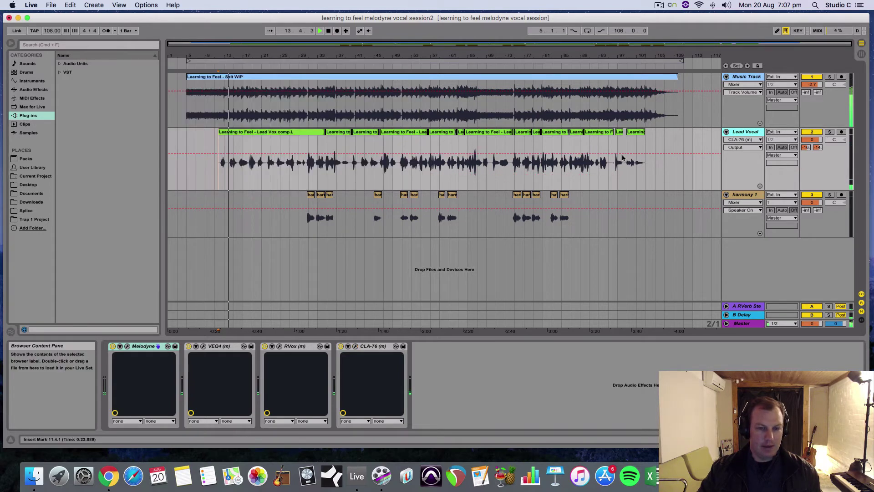
Duplicate the Lead Vocal track and show the copy's notes in Melodyne, zoomed out to bars 16–29.
{"action": "right_click", "coordinate": [746, 132]}
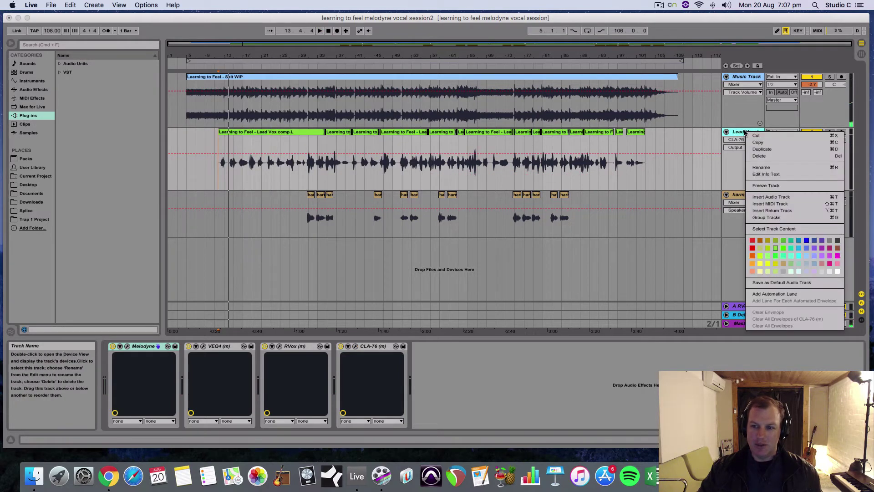
{"action": "left_click", "coordinate": [772, 149]}
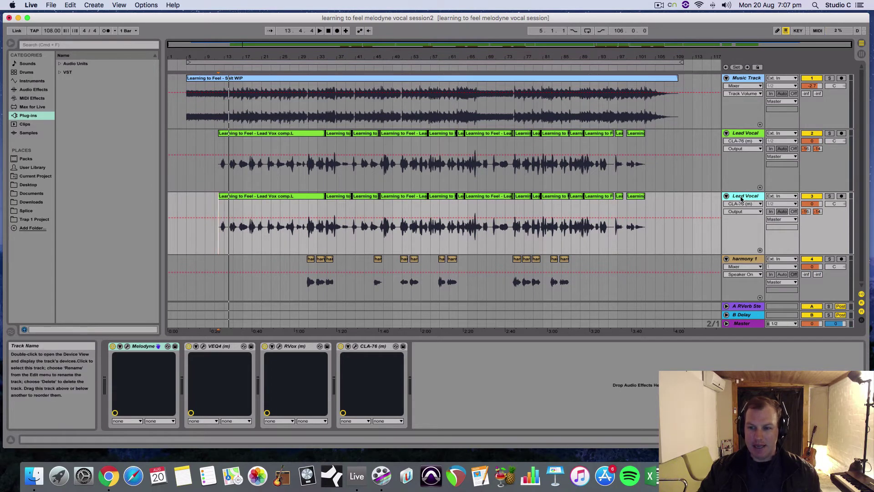
{"action": "left_click", "coordinate": [127, 346]}
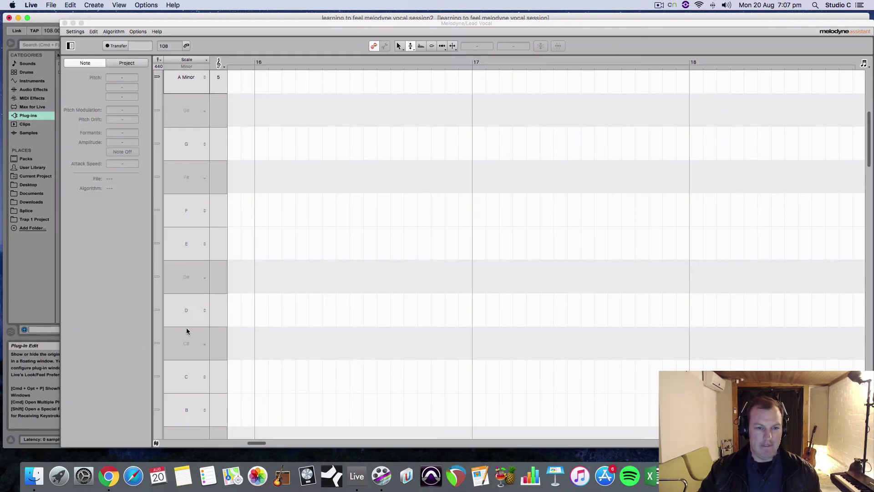
{"action": "left_click", "coordinate": [64, 23]}
{"action": "left_click", "coordinate": [127, 346]}
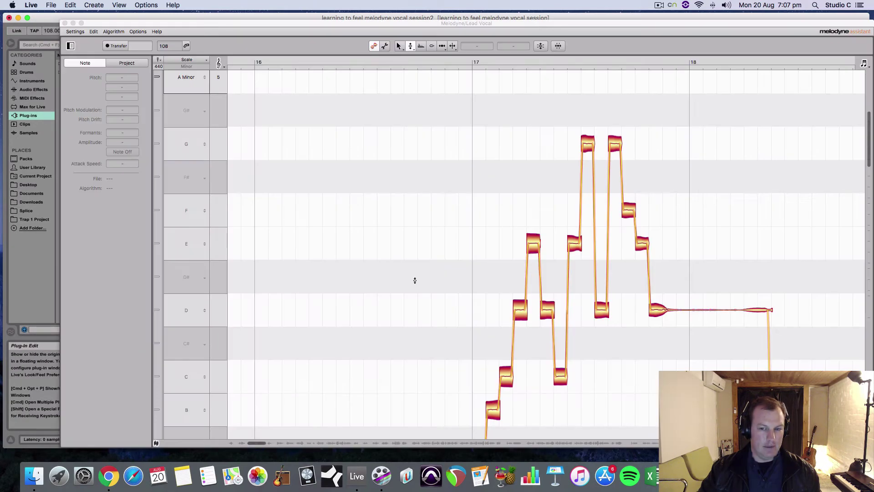
{"action": "scroll", "coordinate": [415, 281], "scroll_direction": "down", "scroll_amount": 5}
{"action": "scroll", "coordinate": [413, 256], "scroll_direction": "up", "scroll_amount": 5}
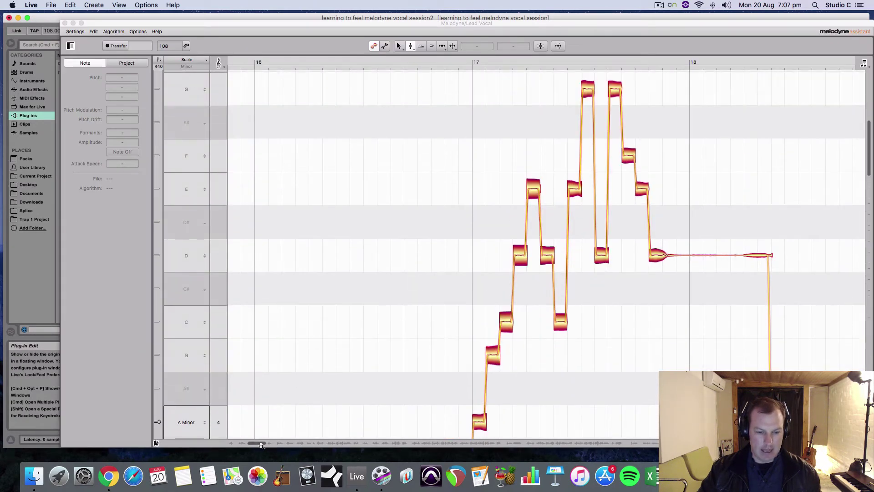
{"action": "left_click_drag", "start_coordinate": [261, 445], "coordinate": [311, 445]}
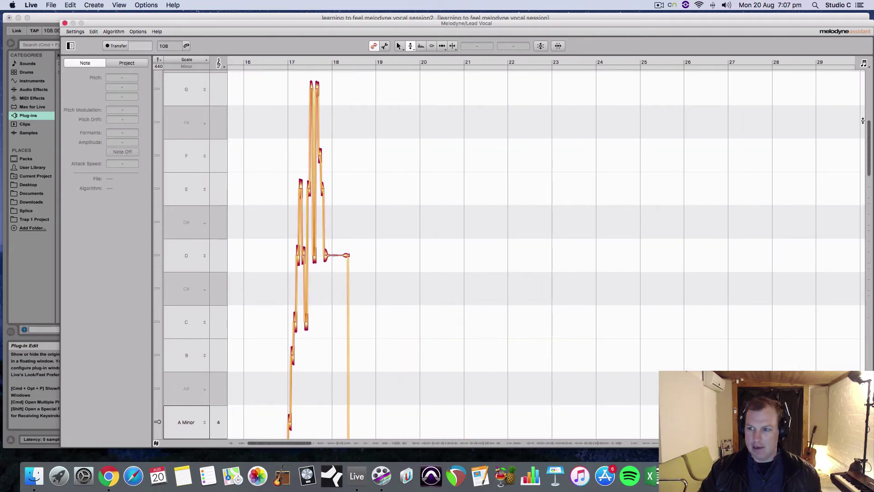
{"action": "left_click_drag", "start_coordinate": [869, 123], "coordinate": [499, 273]}
Select all notes with Cmd+A, drag them up seven semitones (a fifth), and close Melodyne.
{"action": "scroll", "coordinate": [500, 273], "scroll_direction": "up", "scroll_amount": 3}
{"action": "scroll", "coordinate": [500, 273], "scroll_direction": "up", "scroll_amount": 5}
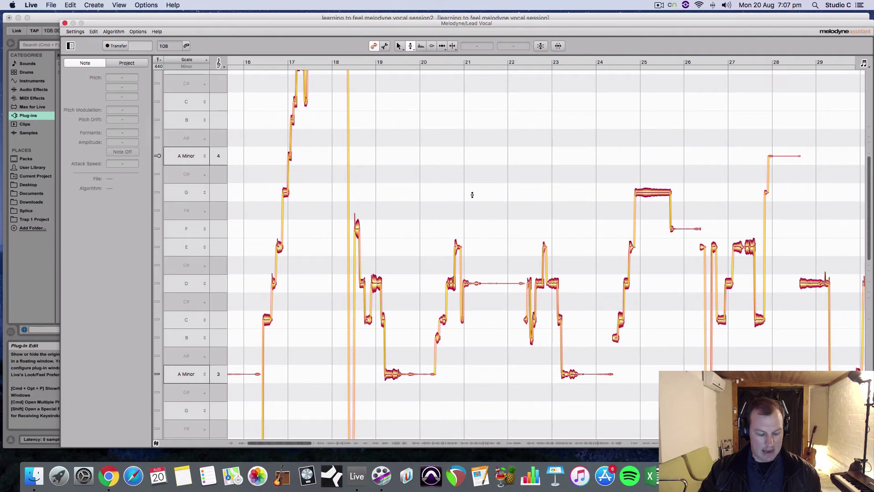
{"action": "key", "text": "super+a"}
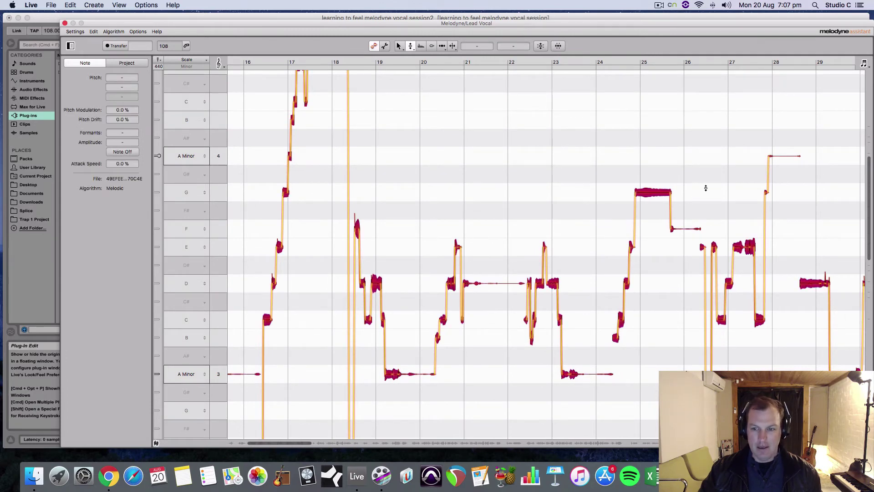
{"action": "scroll", "coordinate": [517, 150], "scroll_direction": "up", "scroll_amount": 3}
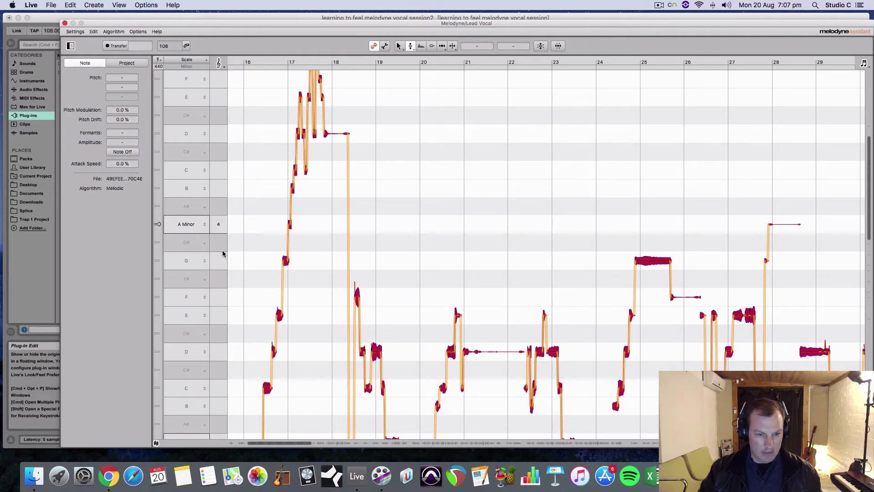
{"action": "scroll", "coordinate": [274, 285], "scroll_direction": "down", "scroll_amount": 1}
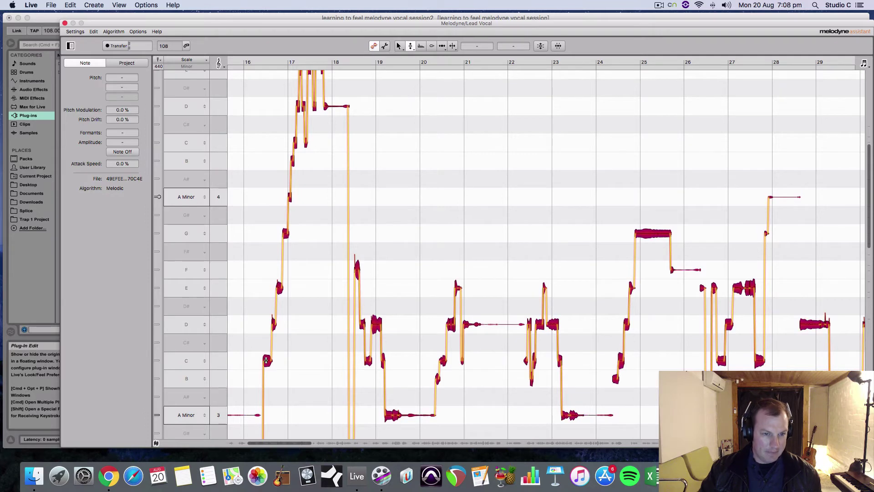
{"action": "left_click_drag", "start_coordinate": [266, 360], "coordinate": [265, 241]}
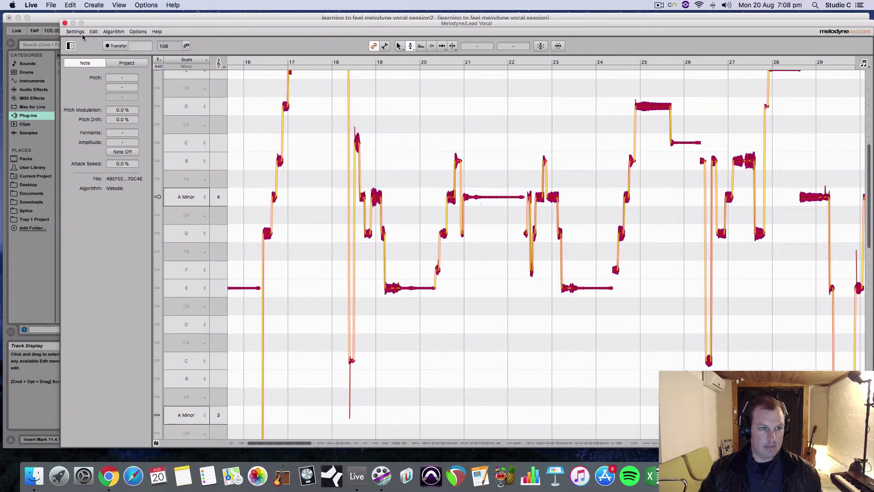
{"action": "left_click", "coordinate": [65, 22]}
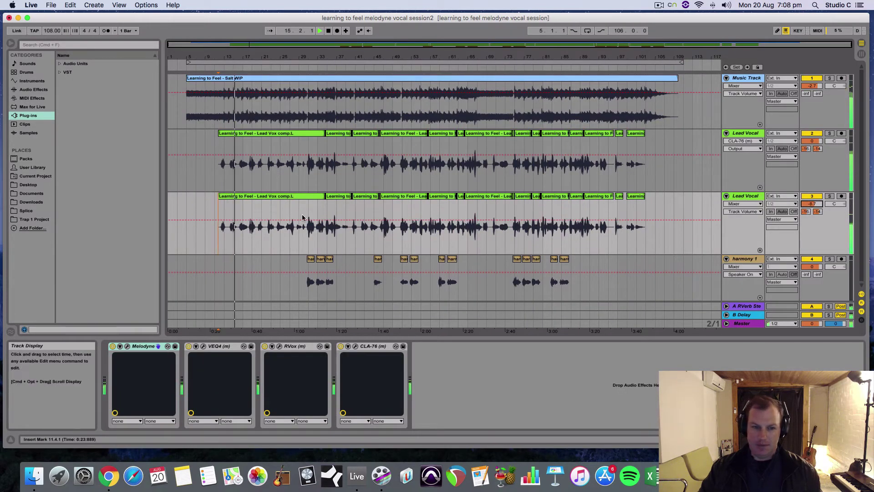
Select track 3, stop playback, and open its Melodyne editor with the Formant Tool active.
{"action": "left_click", "coordinate": [749, 201]}
{"action": "key", "text": "space"}
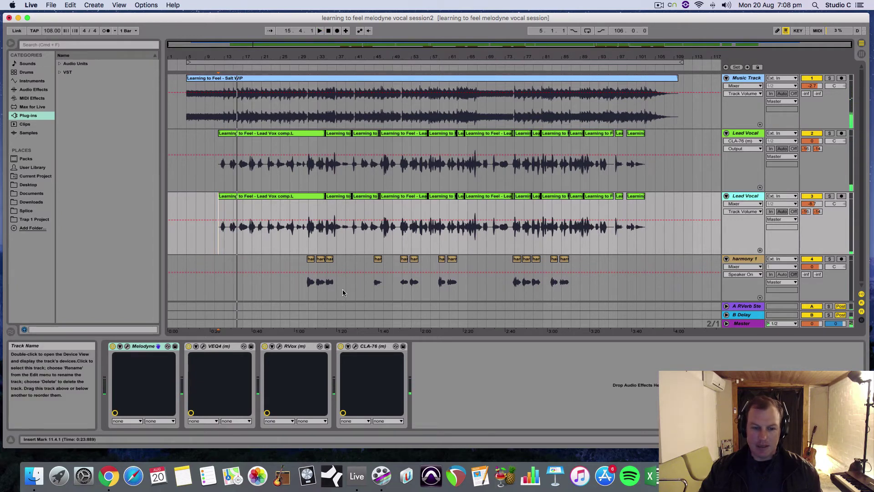
{"action": "left_click", "coordinate": [127, 347]}
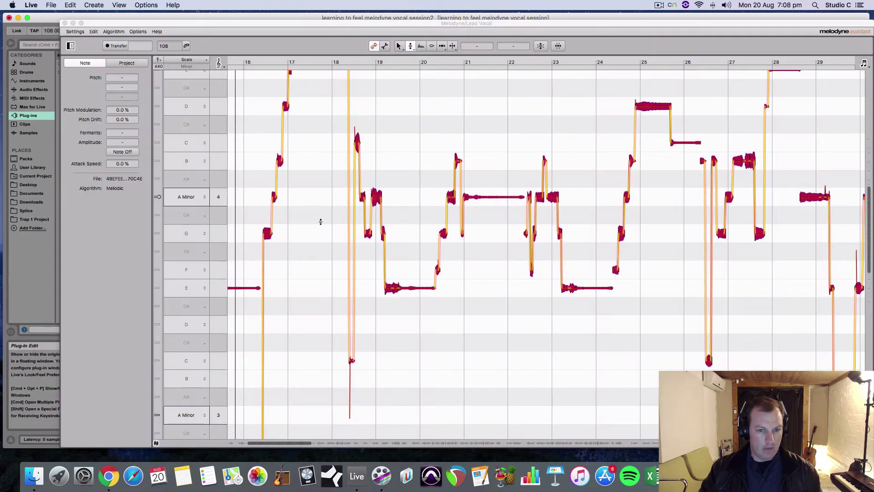
{"action": "right_click", "coordinate": [401, 189]}
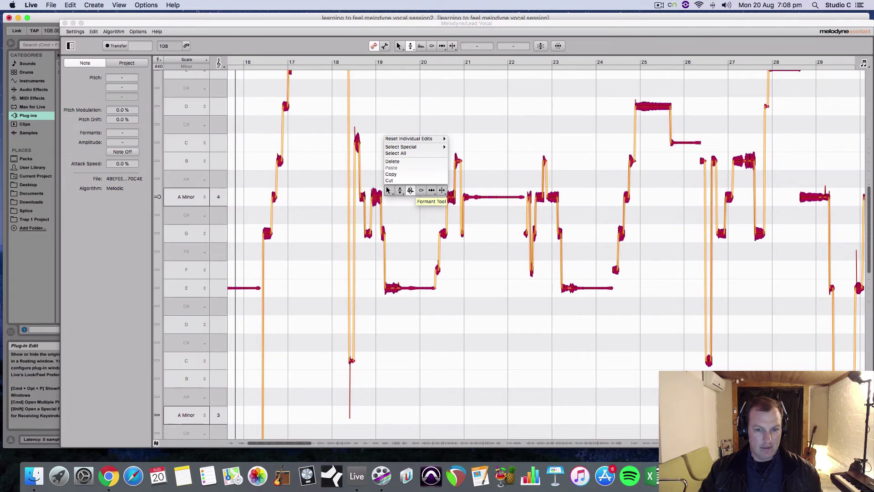
{"action": "left_click", "coordinate": [410, 189]}
{"action": "left_click", "coordinate": [378, 197]}
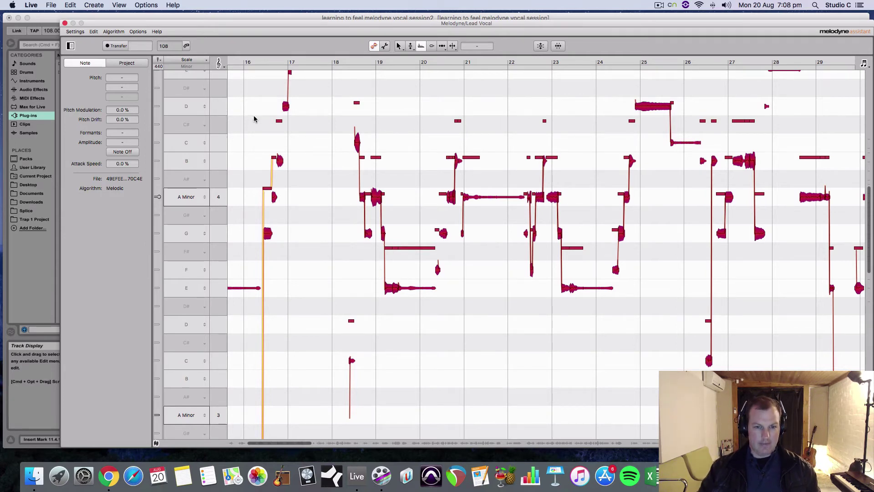
Close Melodyne and duplicate the shifted harmony track into a third Lead Vocal track.
{"action": "left_click", "coordinate": [66, 23]}
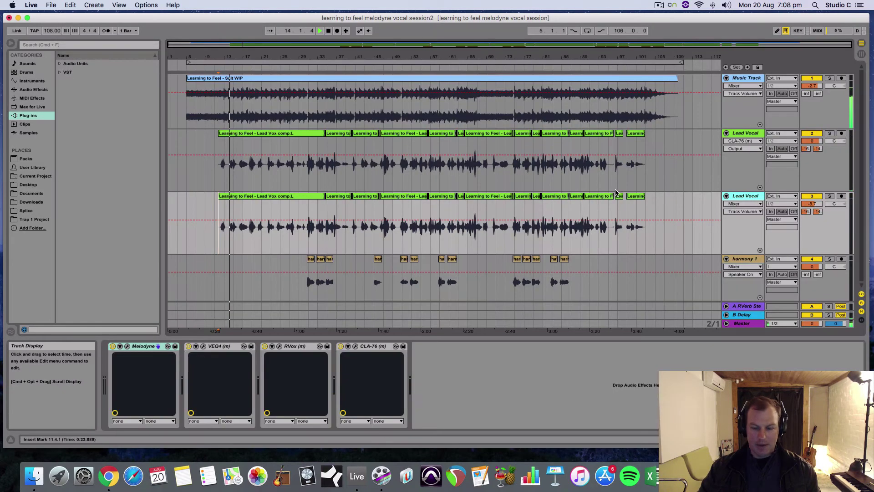
{"action": "right_click", "coordinate": [747, 197]}
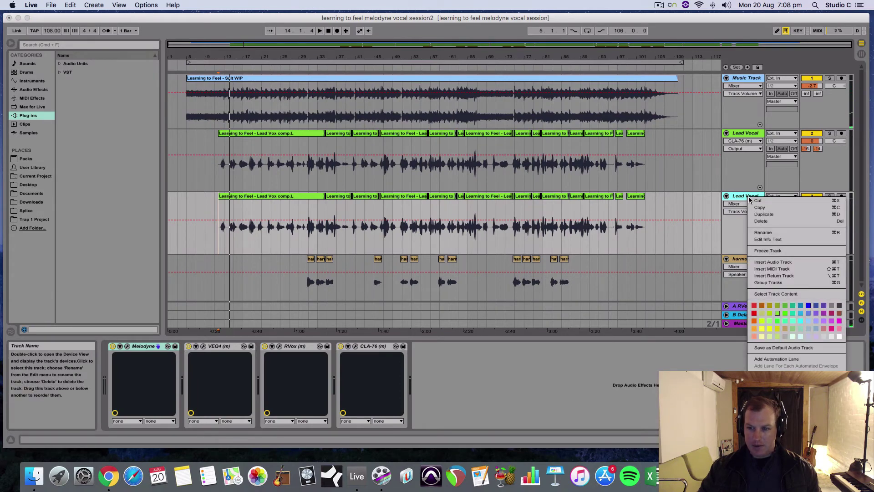
{"action": "left_click", "coordinate": [765, 214]}
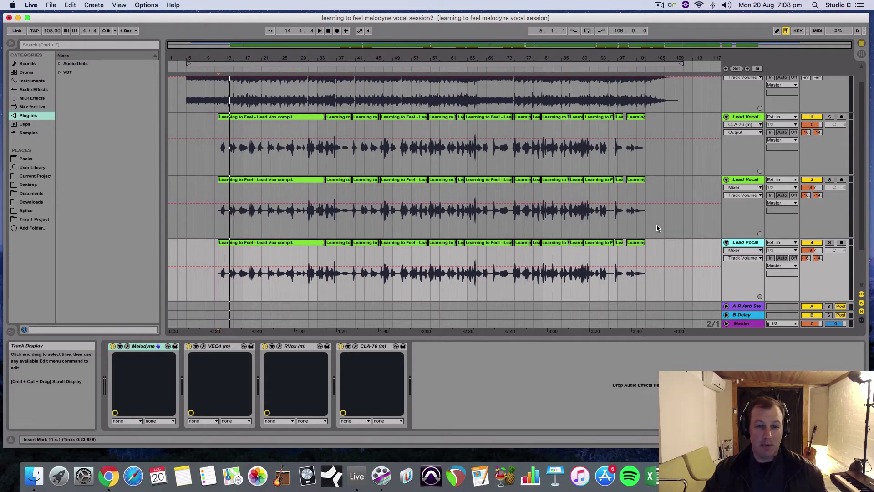
Select the new third Lead Vocal track and open its Melodyne editor.
{"action": "left_click", "coordinate": [742, 181]}
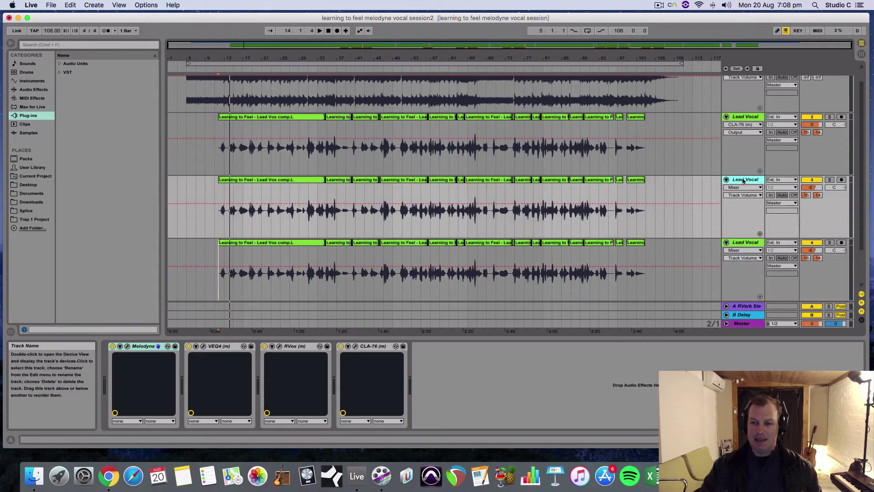
{"action": "left_click", "coordinate": [219, 274]}
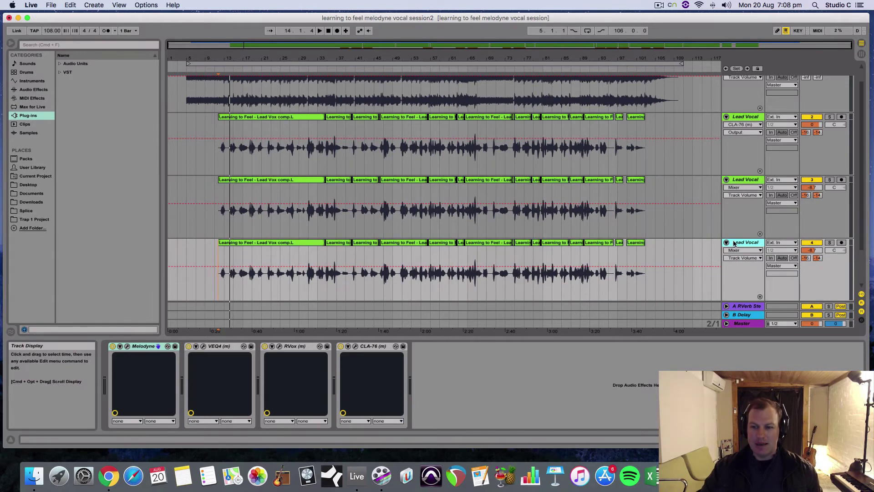
{"action": "left_click", "coordinate": [129, 347]}
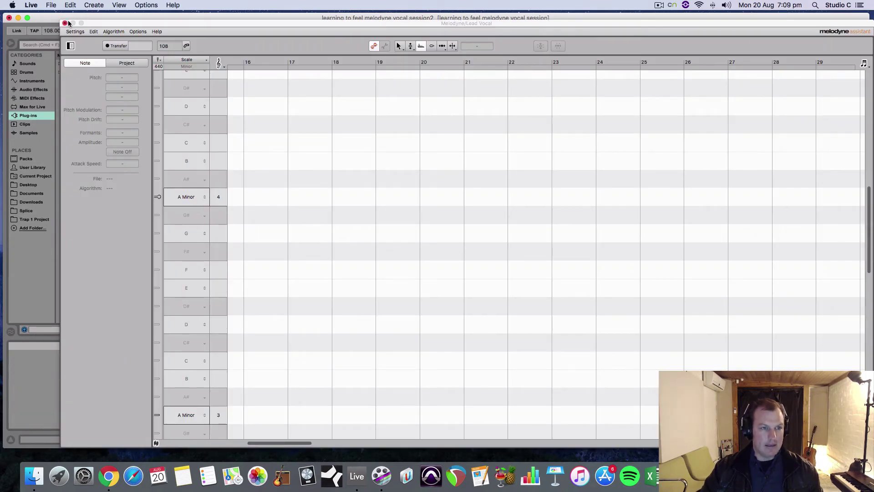
Reopen the harmony copy's Melodyne editor with the pitch tool active.
{"action": "left_click", "coordinate": [65, 23]}
{"action": "left_click", "coordinate": [130, 348]}
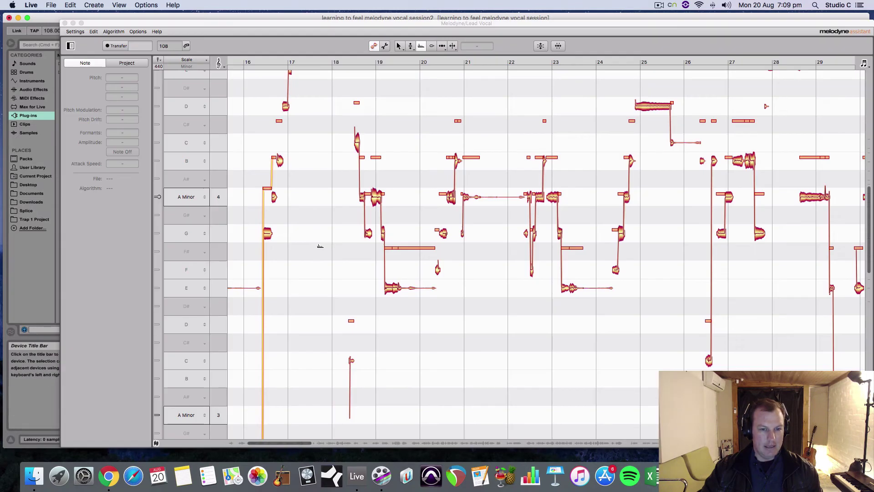
{"action": "right_click", "coordinate": [321, 241]}
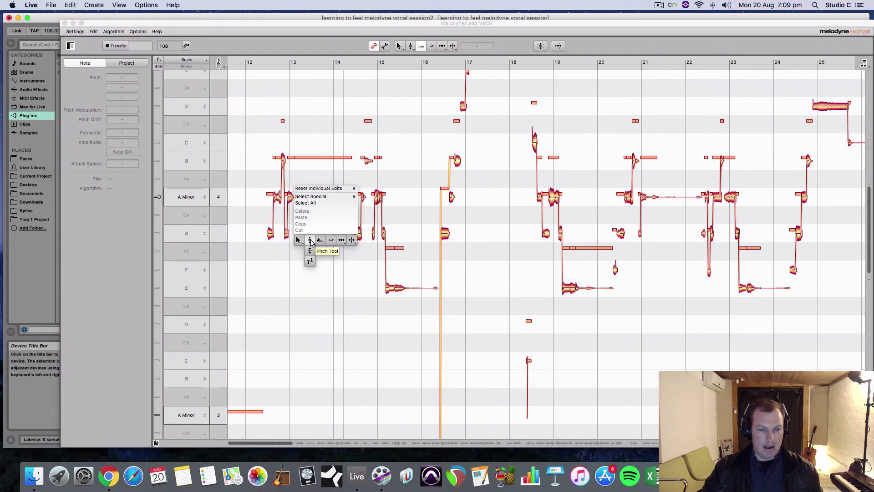
{"action": "left_click", "coordinate": [321, 241]}
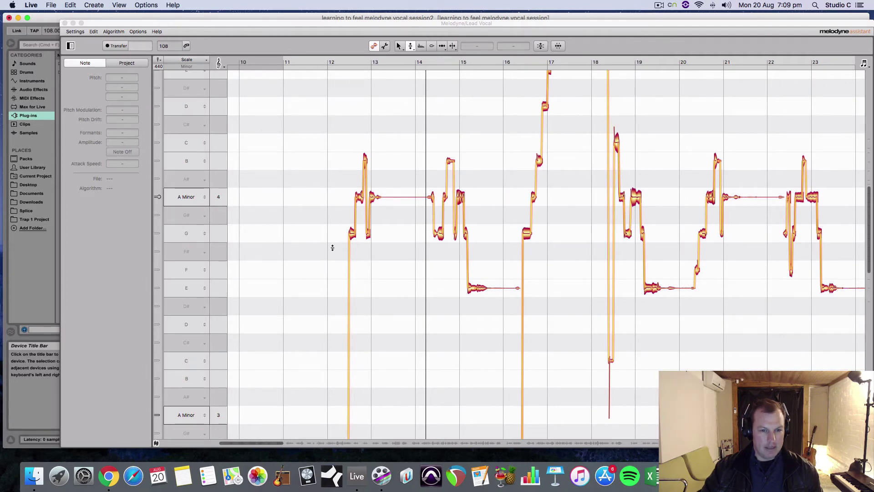
{"action": "key", "text": "super+alt+p"}
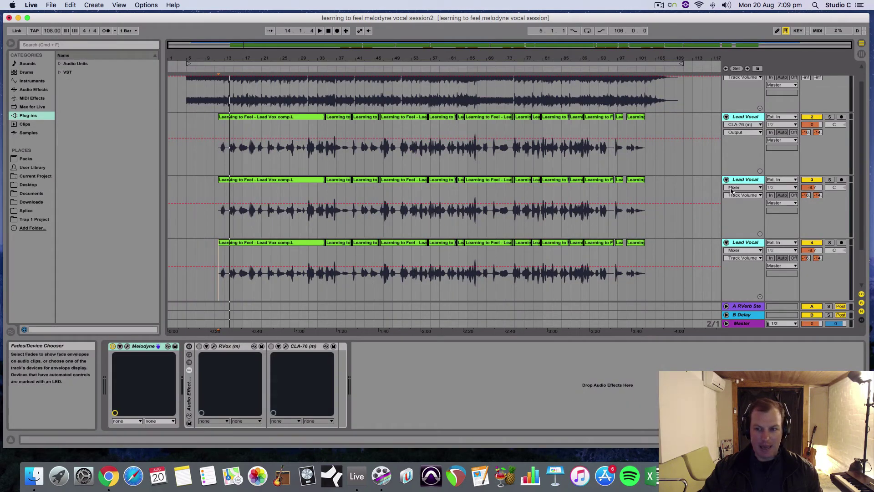
{"action": "key", "text": "super+alt+p"}
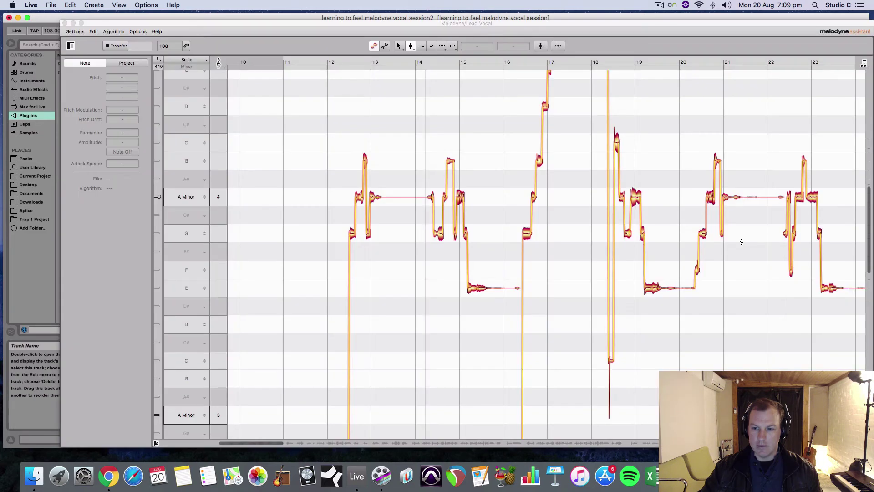
{"action": "left_click", "coordinate": [339, 235]}
Lower all notes four semitones plus one more scale step, audition, then close the editor.
{"action": "key", "text": "super+a"}
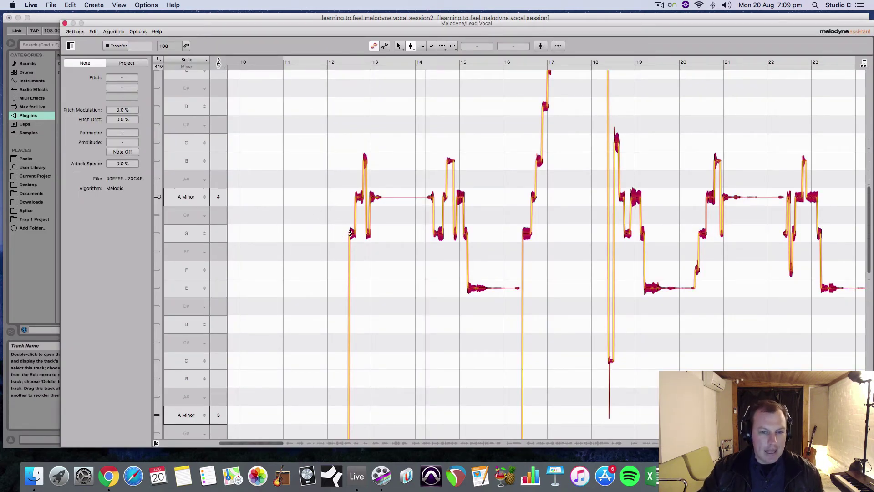
{"action": "left_click_drag", "start_coordinate": [351, 233], "coordinate": [350, 306]}
{"action": "key", "text": "space"}
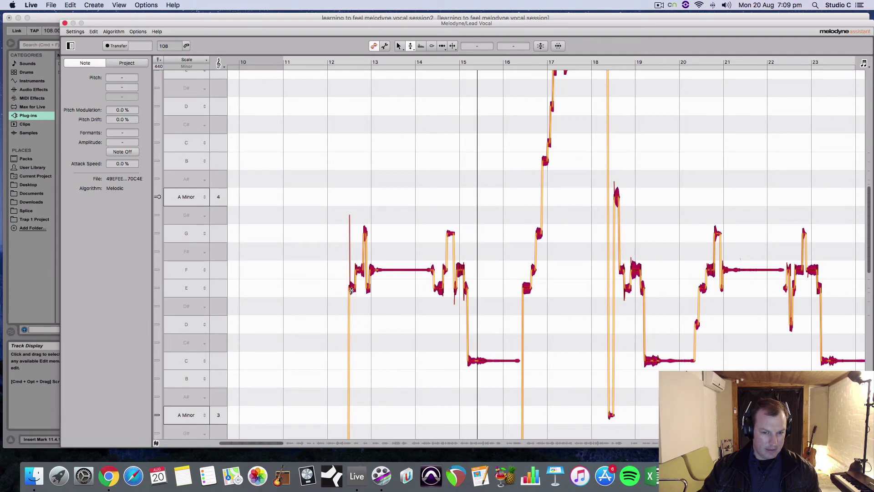
{"action": "left_click_drag", "start_coordinate": [352, 290], "coordinate": [351, 217]}
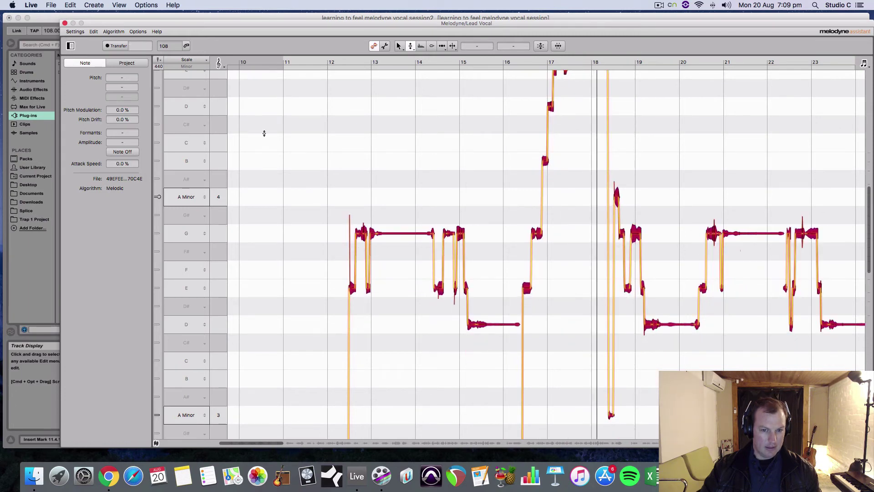
{"action": "left_click", "coordinate": [65, 23]}
{"action": "key", "text": "space"}
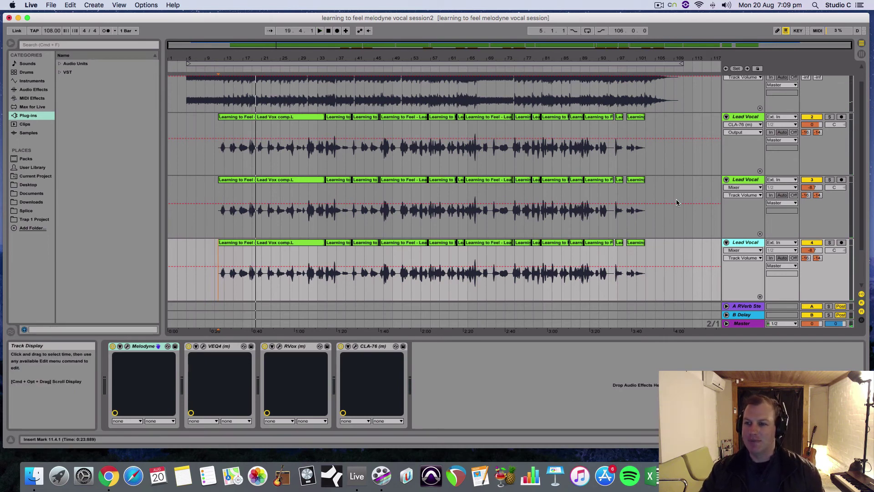
Pan the first harmony track 50% left and the second harmony track 50% right.
{"action": "left_click", "coordinate": [747, 118]}
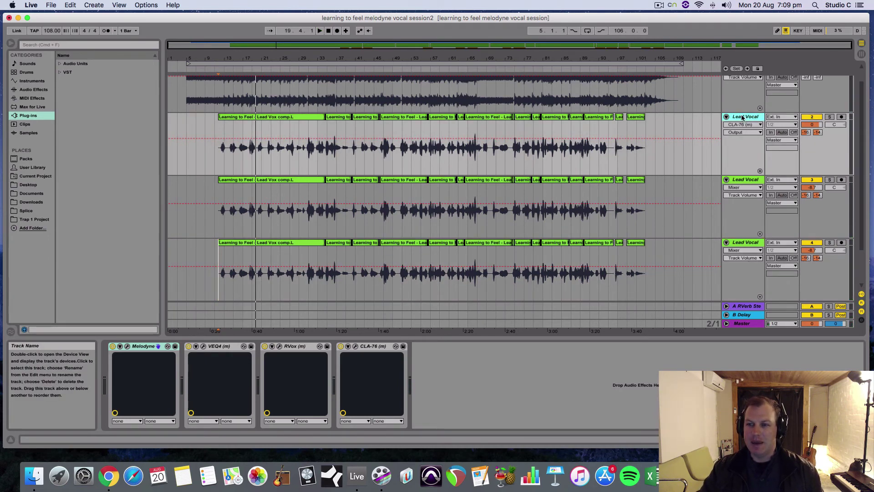
{"action": "left_click", "coordinate": [747, 182]}
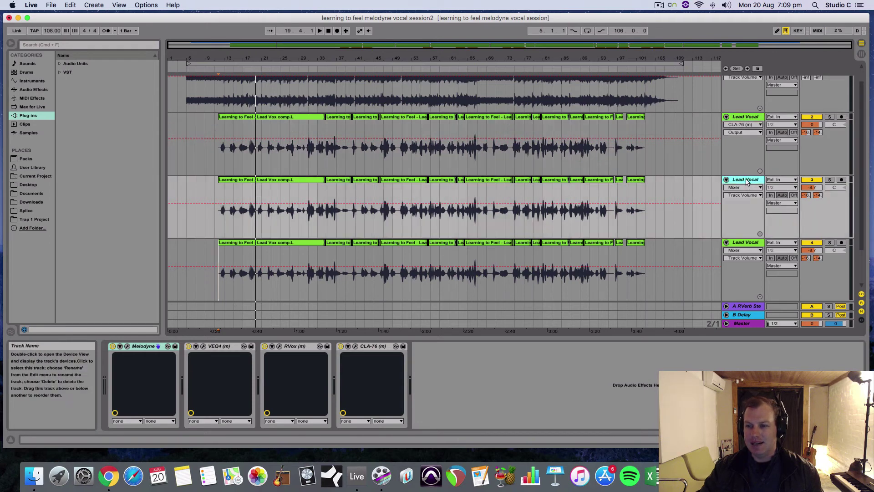
{"action": "left_click", "coordinate": [750, 242]}
{"action": "left_click_drag", "start_coordinate": [835, 189], "coordinate": [836, 209]}
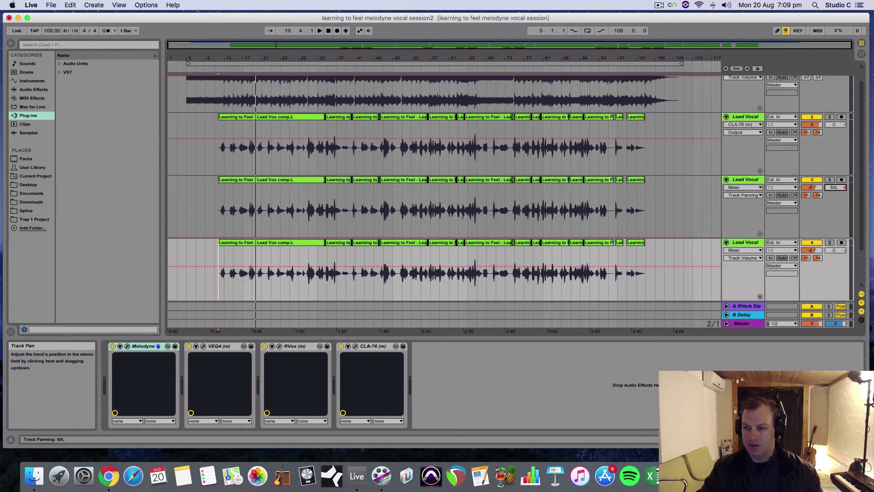
{"action": "left_click_drag", "start_coordinate": [839, 252], "coordinate": [837, 232]}
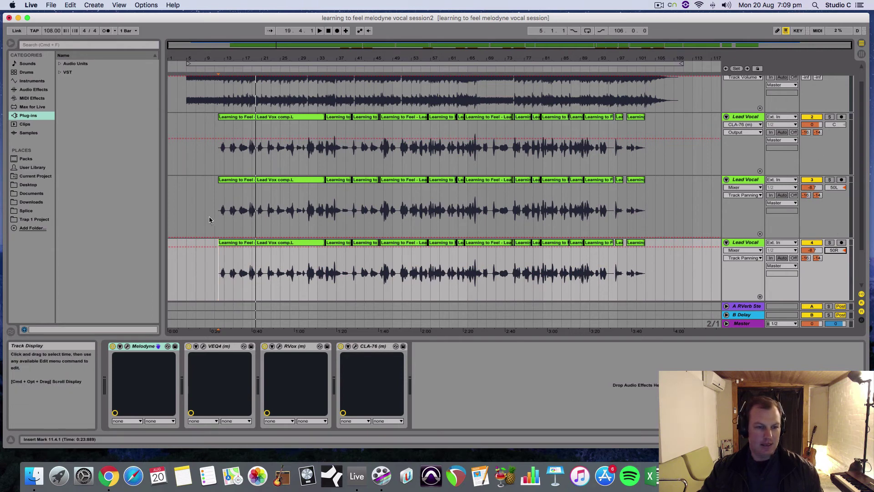
Set the start point near bar 11 and open Melodyne on the bottom harmony track.
{"action": "left_click", "coordinate": [215, 212]}
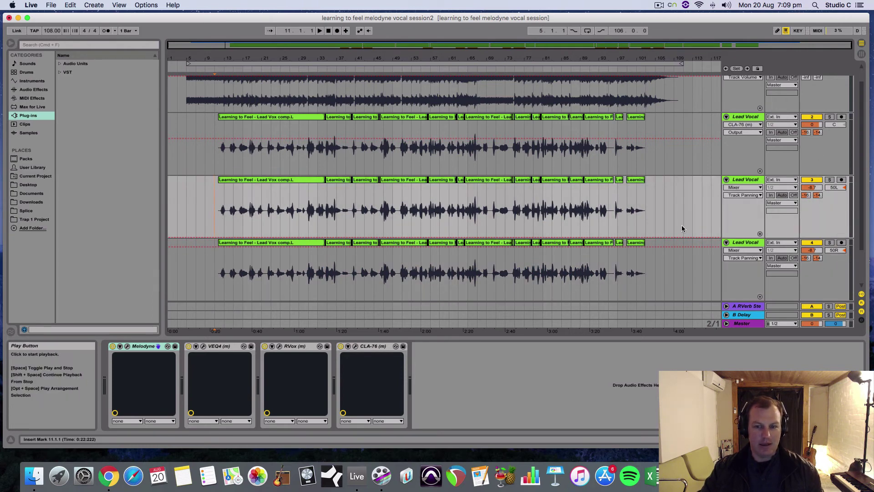
{"action": "left_click", "coordinate": [413, 247]}
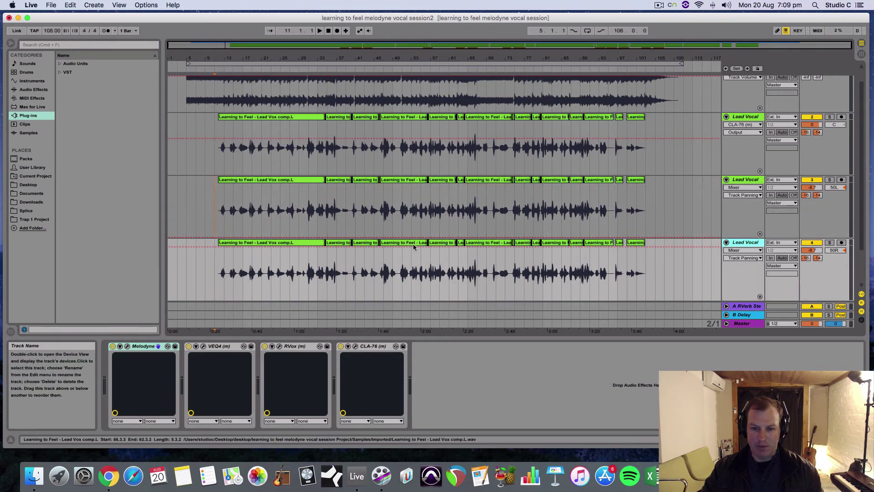
{"action": "left_click", "coordinate": [127, 346]}
With the Formant Tool, drag every note's formants down, then close the editor.
{"action": "right_click", "coordinate": [393, 184]}
{"action": "left_click", "coordinate": [396, 182]}
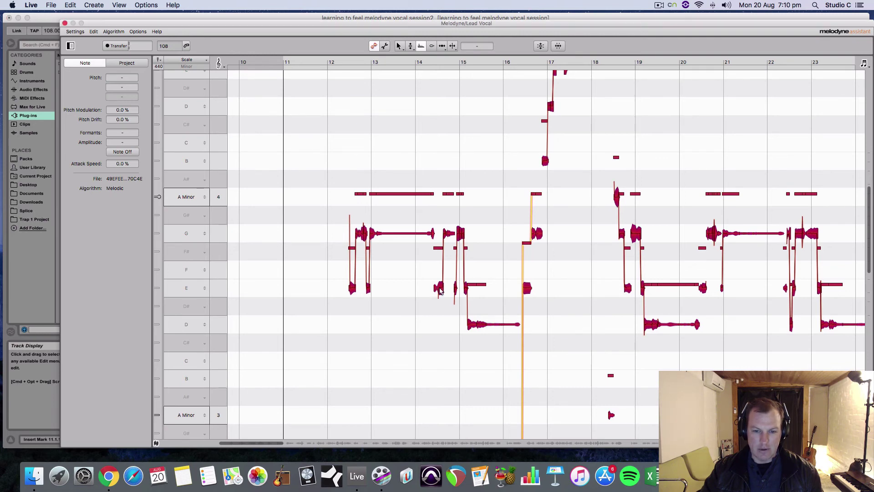
{"action": "left_click_drag", "start_coordinate": [439, 288], "coordinate": [444, 373]}
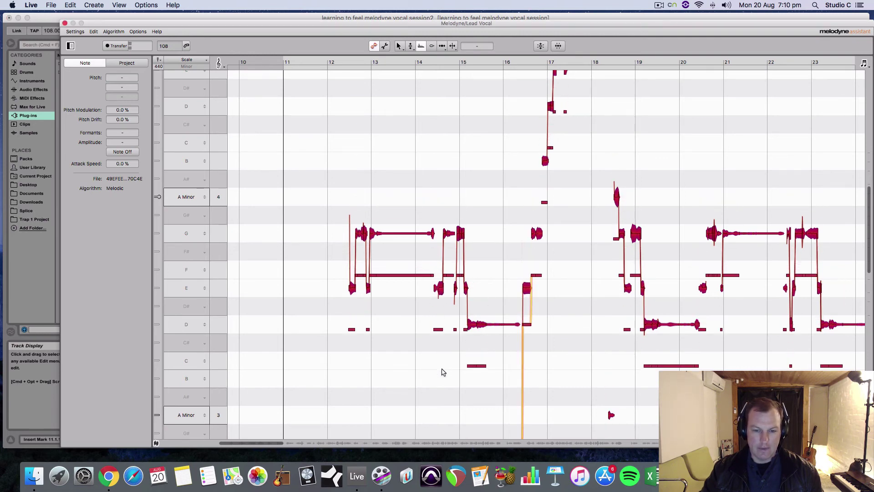
{"action": "left_click", "coordinate": [64, 23]}
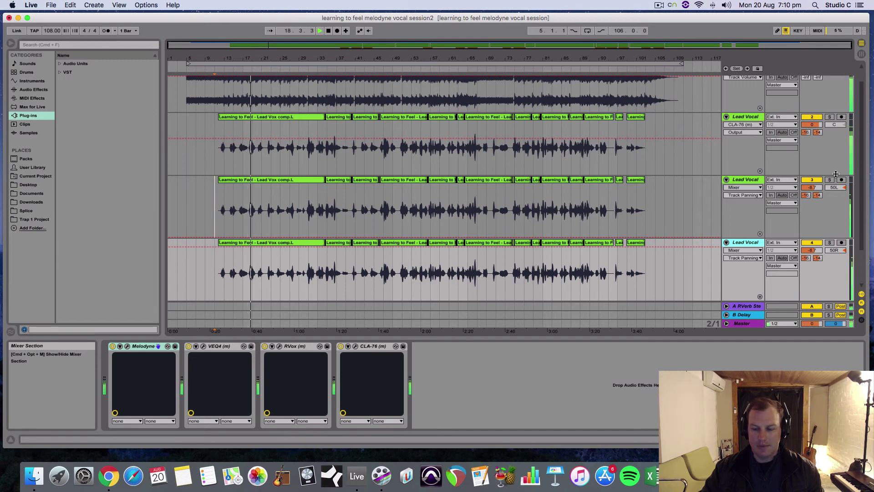
Stop playback and add a Limiter from Audio Effects to the Master track.
{"action": "left_click", "coordinate": [778, 267]}
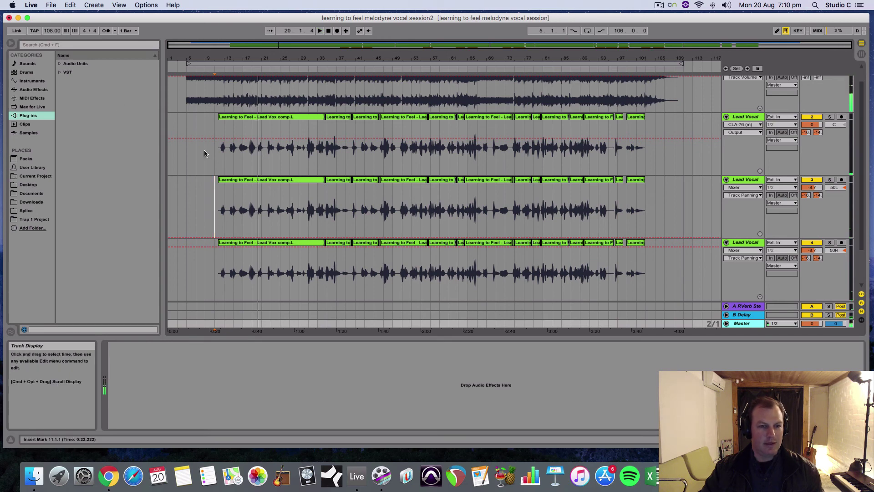
{"action": "key", "text": "space"}
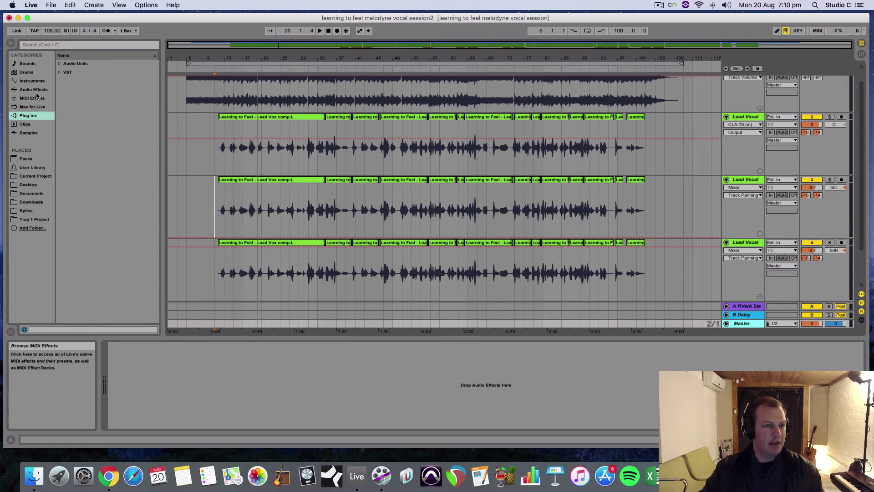
{"action": "left_click", "coordinate": [31, 81]}
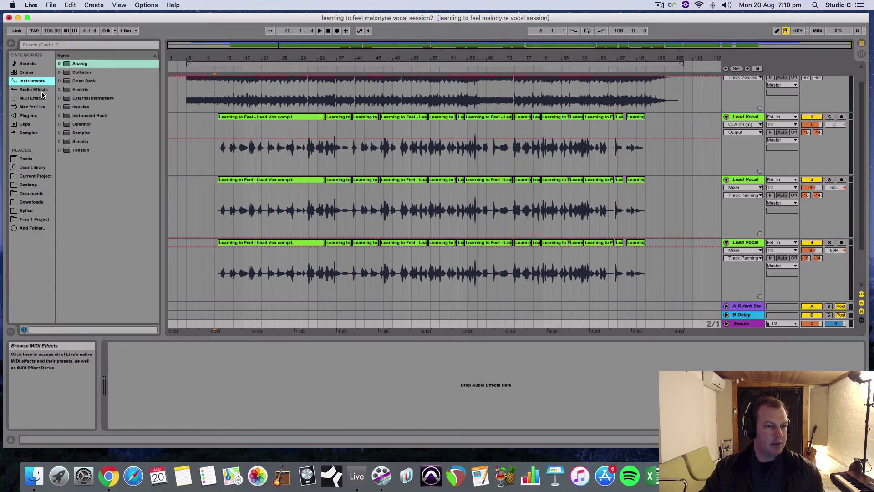
{"action": "left_click", "coordinate": [37, 90]}
{"action": "left_click_drag", "start_coordinate": [87, 238], "coordinate": [749, 324]}
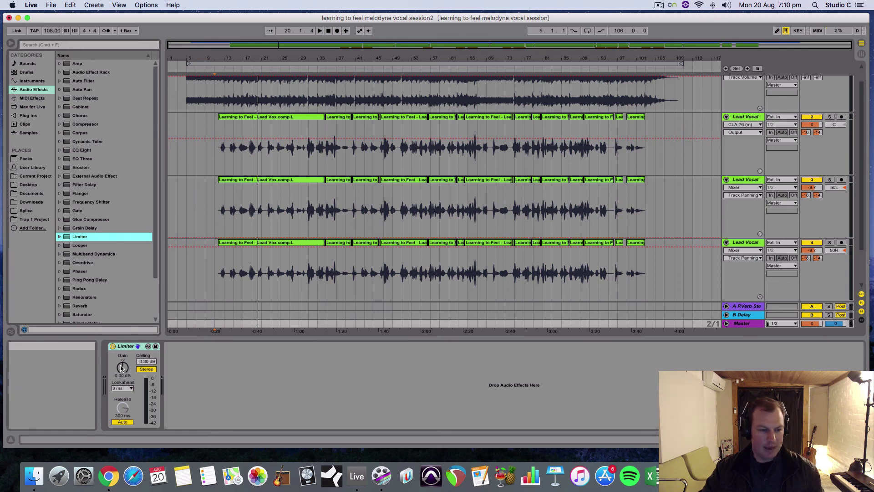
Play from around 0:20 and set the Limiter's gain to 6.00 dB.
{"action": "left_click", "coordinate": [214, 277]}
{"action": "key", "text": "space"}
{"action": "left_click_drag", "start_coordinate": [123, 367], "coordinate": [123, 347]}
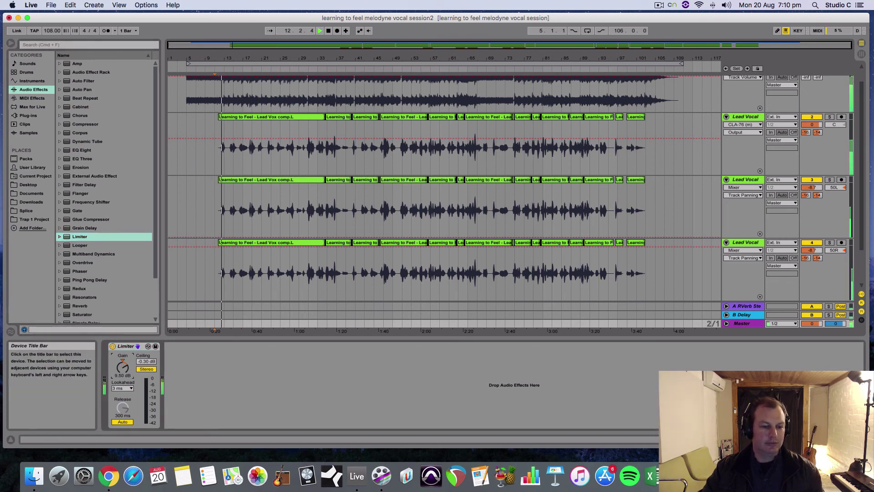
{"action": "left_click_drag", "start_coordinate": [122, 347], "coordinate": [122, 361]}
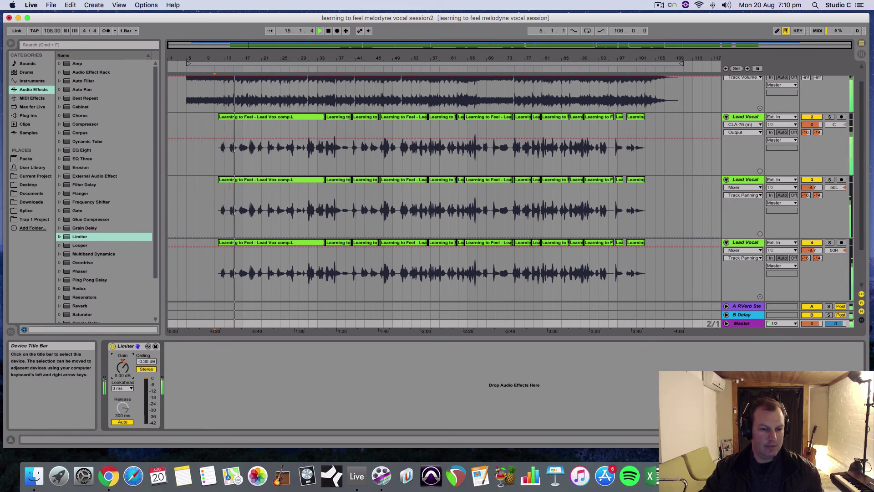
Raise the Lead Vocal's B-Delay send to -7.5 dB.
{"action": "scroll", "coordinate": [815, 92], "scroll_direction": "up", "scroll_amount": 1}
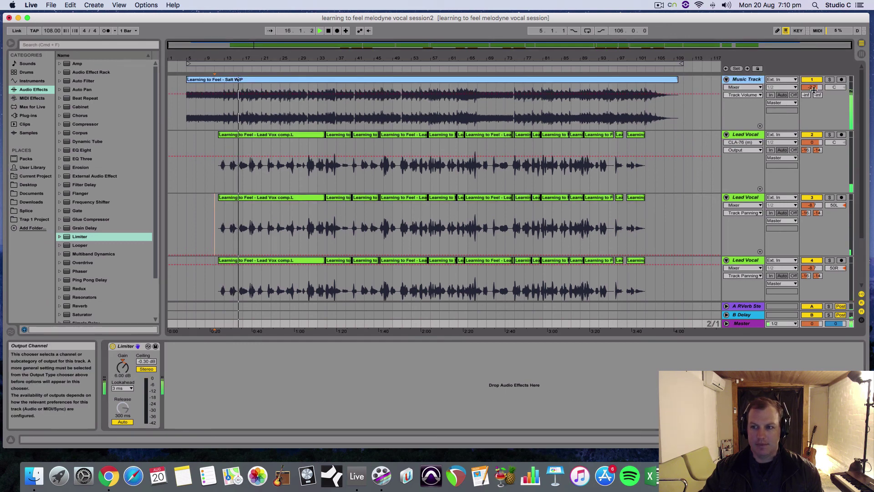
{"action": "scroll", "coordinate": [815, 91], "scroll_direction": "up", "scroll_amount": 2}
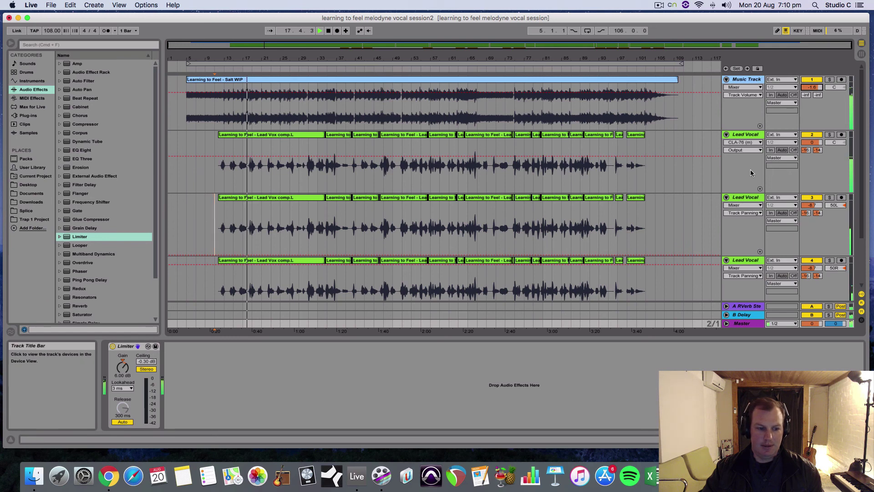
{"action": "mouse_move", "coordinate": [817, 149]}
{"action": "left_mouse_down"}
{"action": "mouse_move", "coordinate": [819, 141]}
{"action": "mouse_move", "coordinate": [819, 163]}
{"action": "left_mouse_up"}
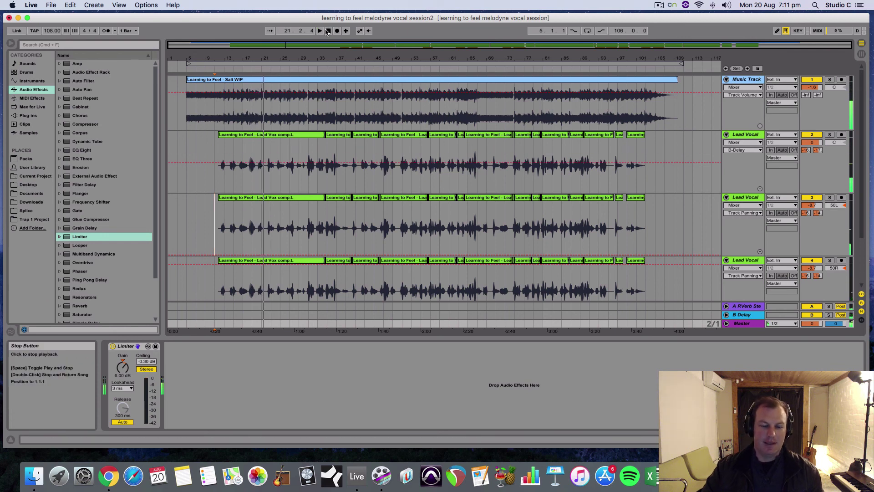